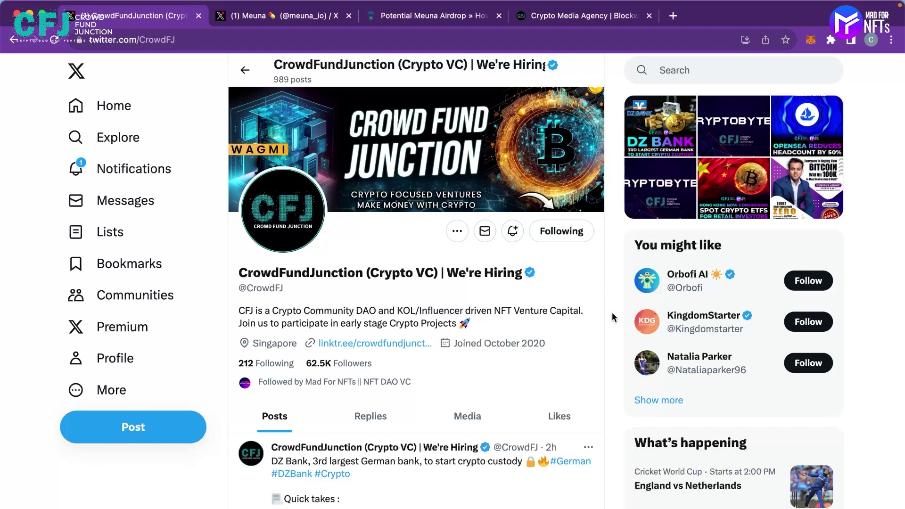
scroll(613, 317, "down", 1)
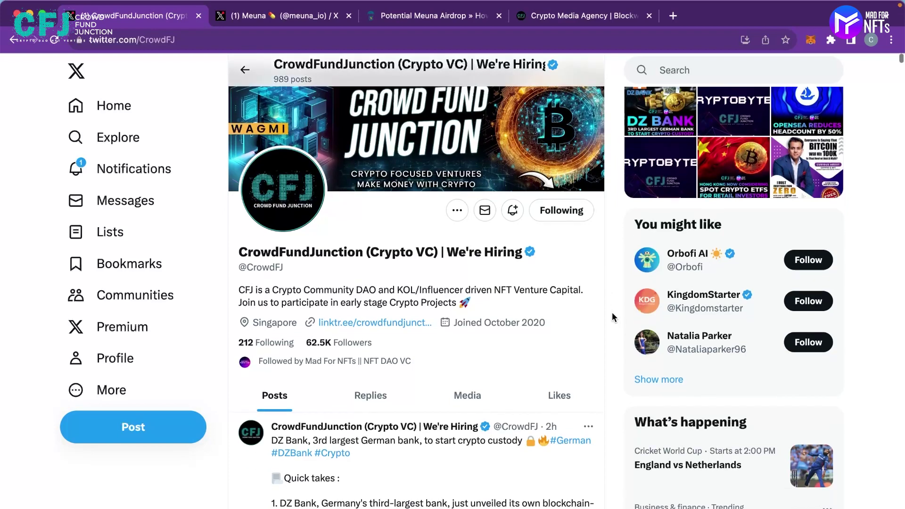
left_click(309, 22)
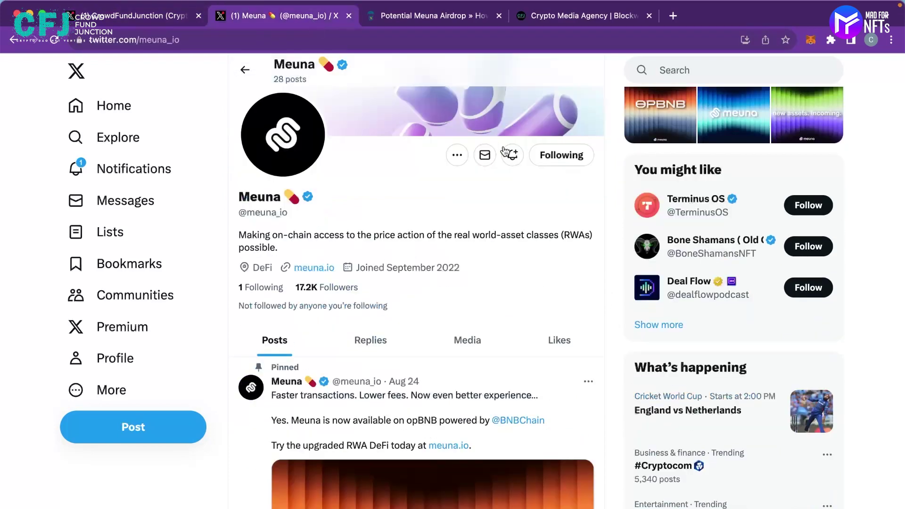
scroll(610, 219, "up", 2)
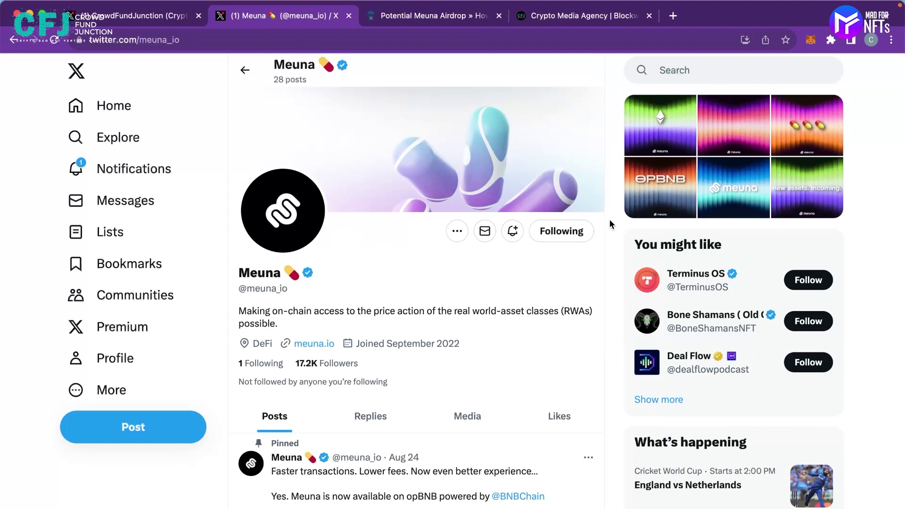
scroll(610, 219, "down", 1)
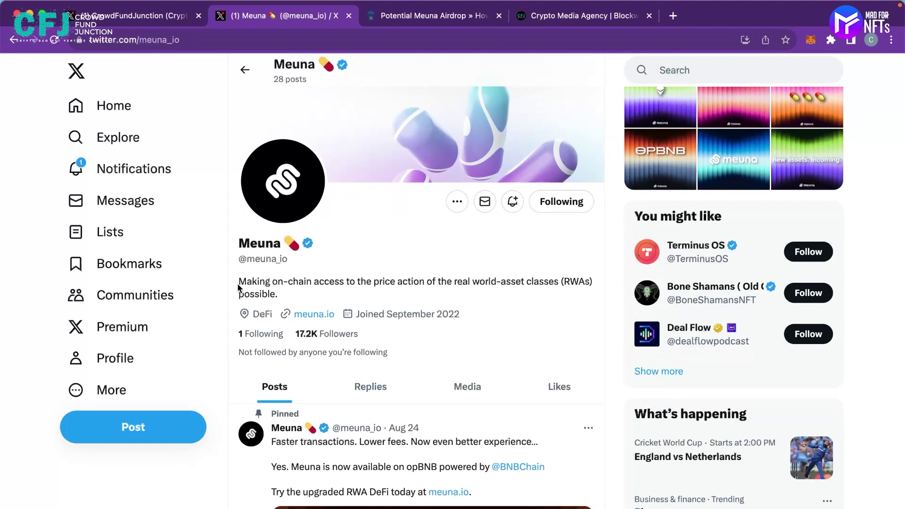
left_click_drag(238, 286, 372, 293)
Step: Open step 1's 'Meuna testnet page' link from the airdrops.io Meuna guide in a new tab
left_click(427, 18)
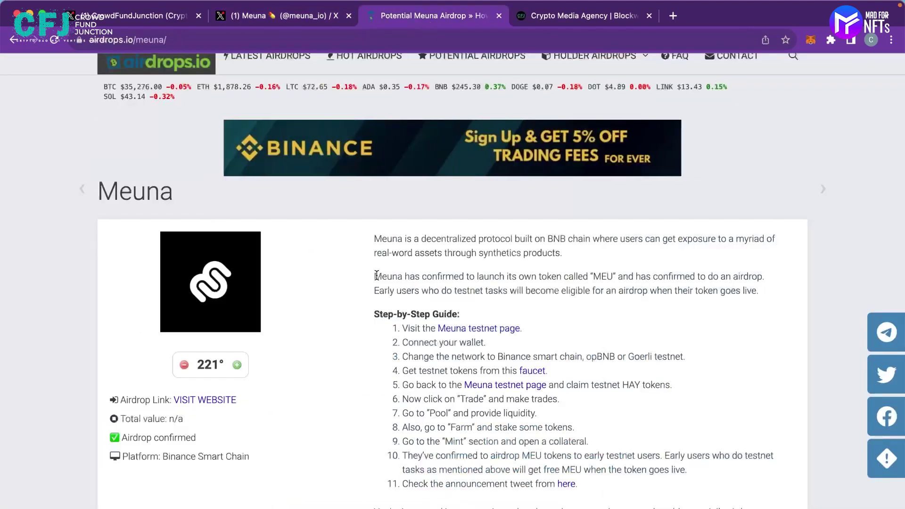
scroll(376, 277, "down", 2)
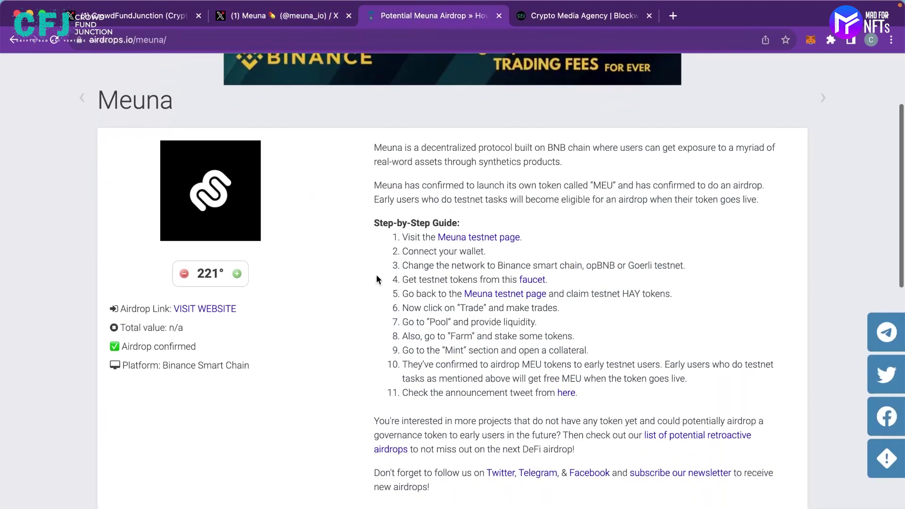
scroll(377, 278, "up", 3)
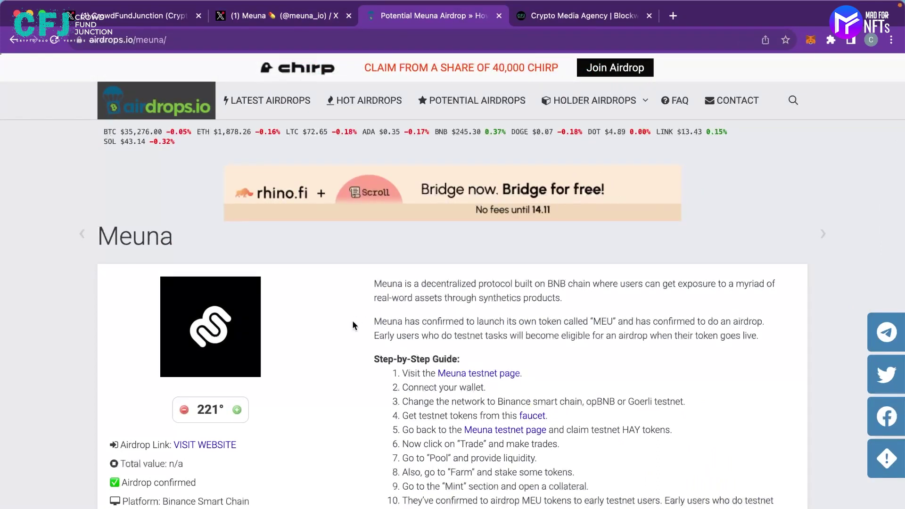
scroll(352, 321, "down", 2)
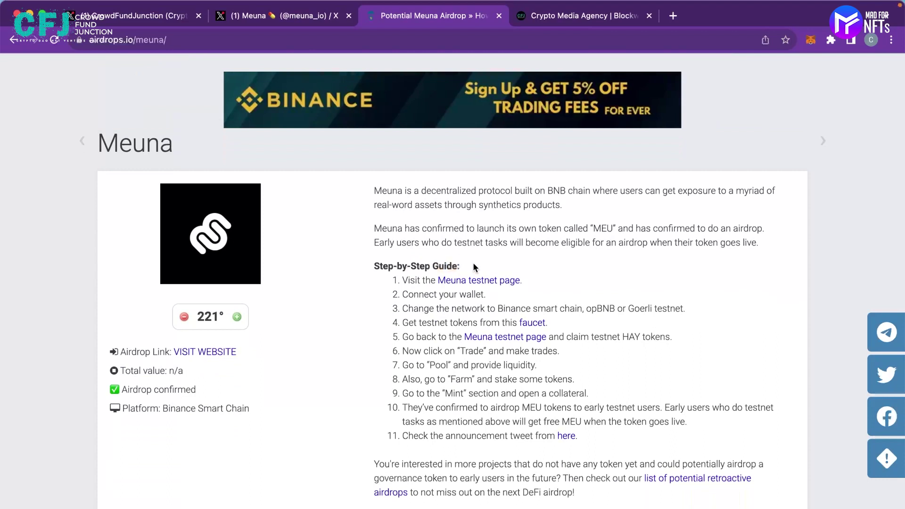
left_click(483, 283)
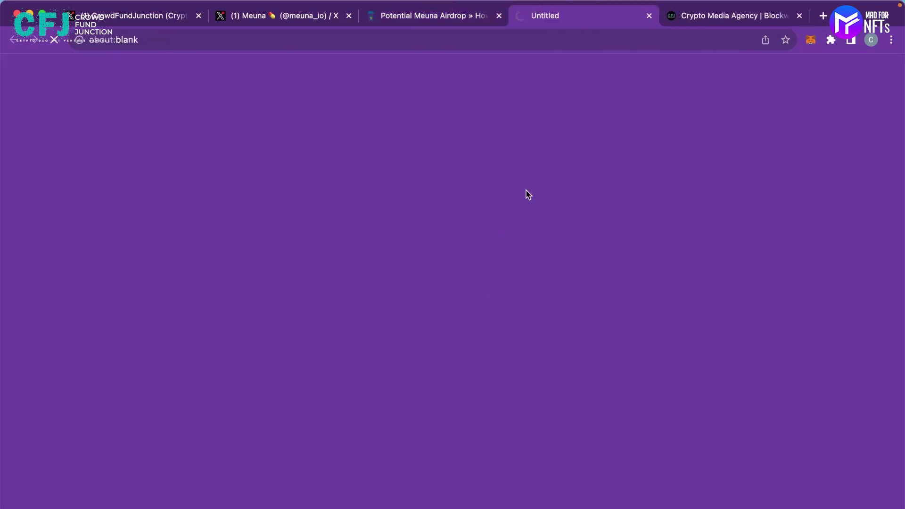
Step: Launch the Meuna app and check the connected wallet's details and 300 HAY balance
scroll(527, 193, "down", 1)
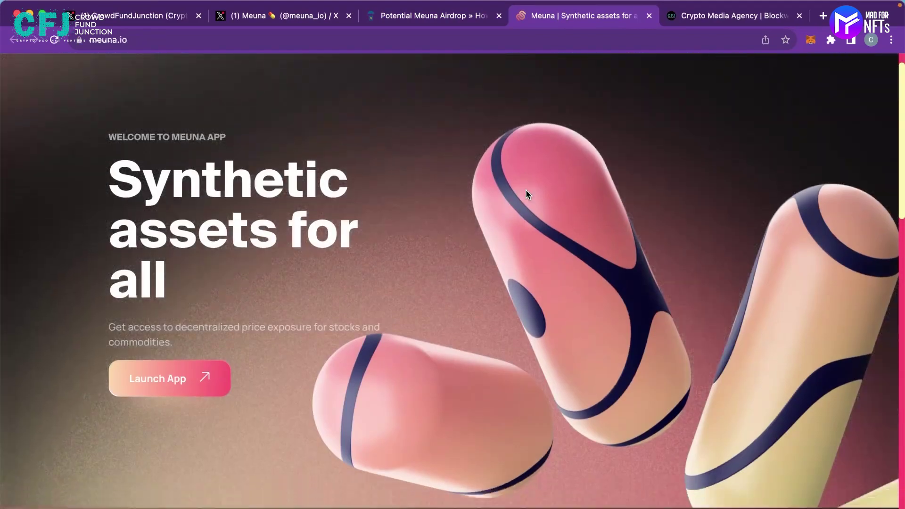
scroll(527, 193, "up", 2)
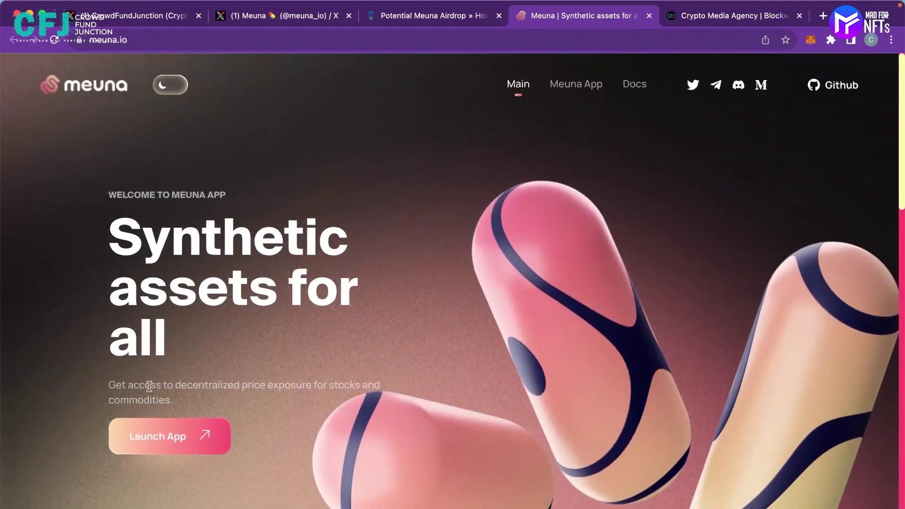
left_click(163, 437)
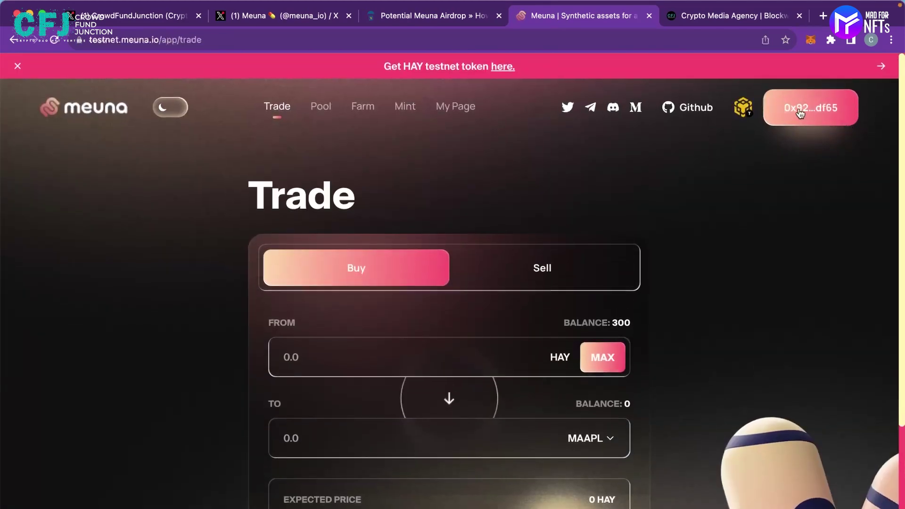
left_click(800, 112)
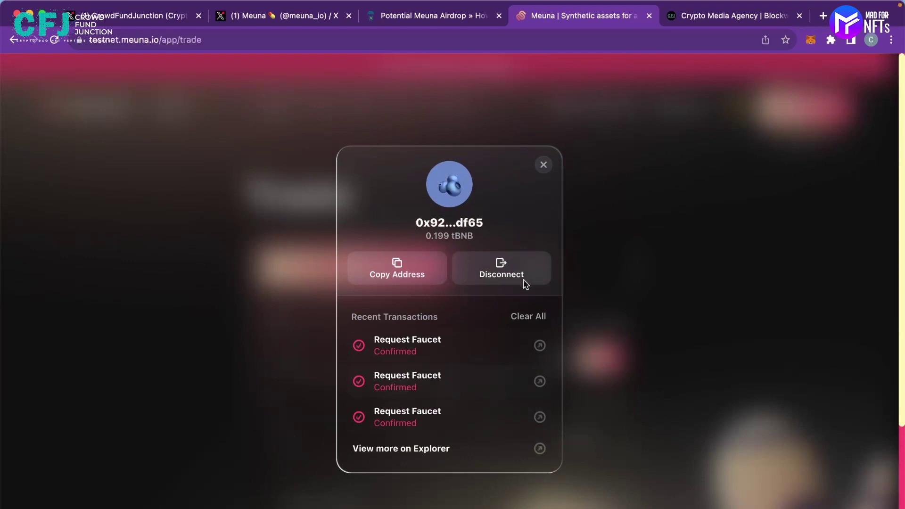
left_click(543, 166)
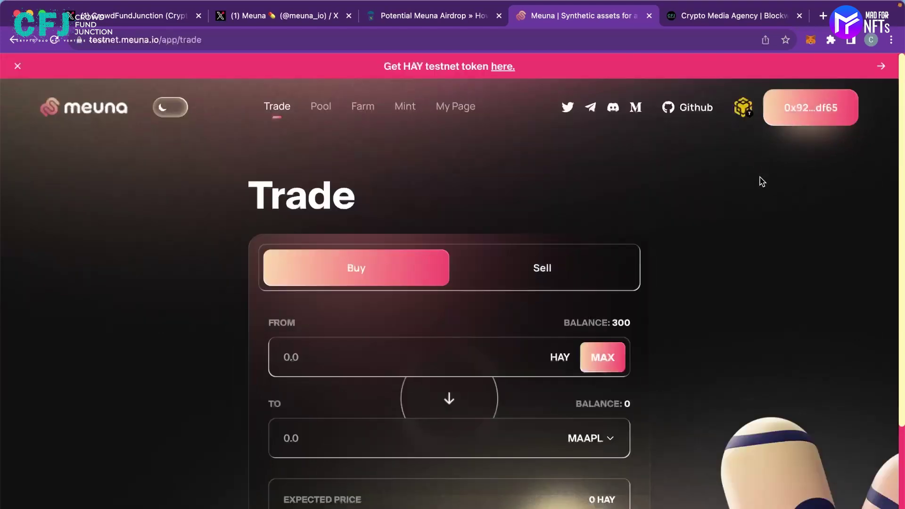
Step: Review the 'Connect your wallet' step in the airdrops.io Meuna guide
left_click(452, 21)
left_click_drag(403, 292, 507, 300)
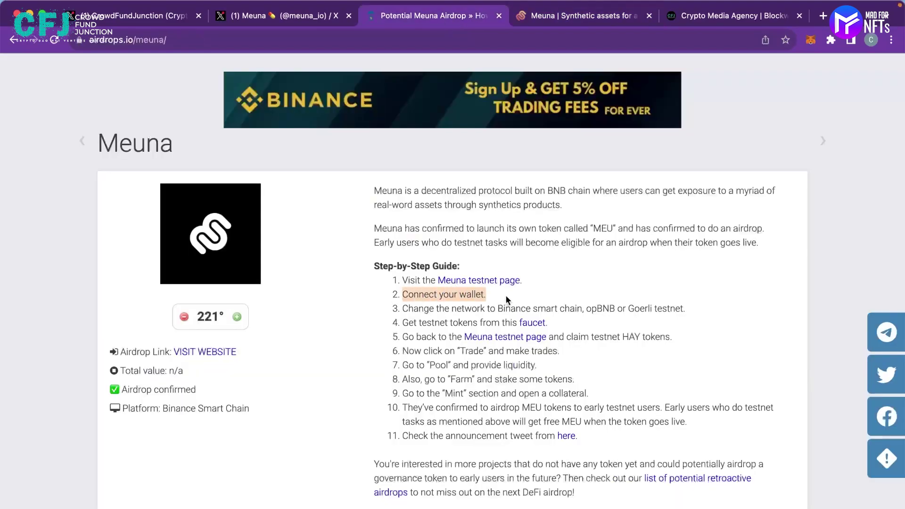
left_click(507, 295)
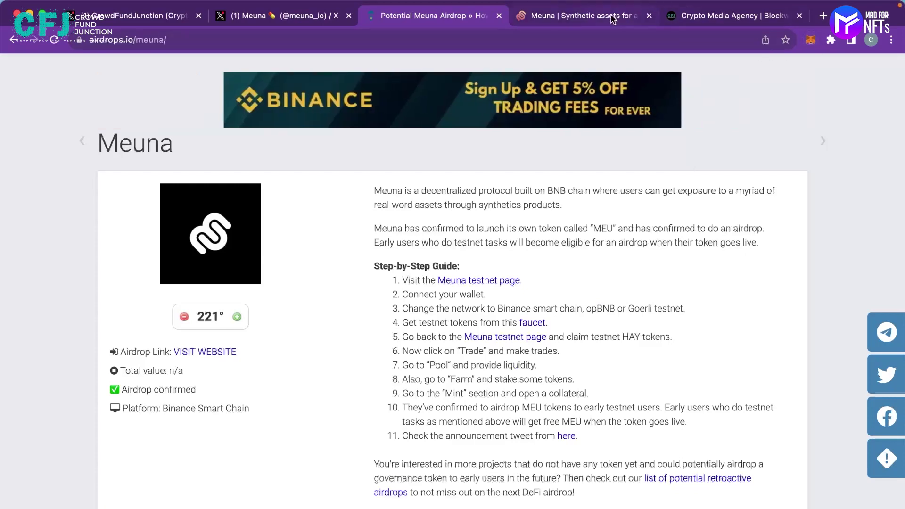
Step: Confirm MetaMask is on Binance Smart Chain Testnet without changing network
key("ctrl+Tab")
left_click(810, 40)
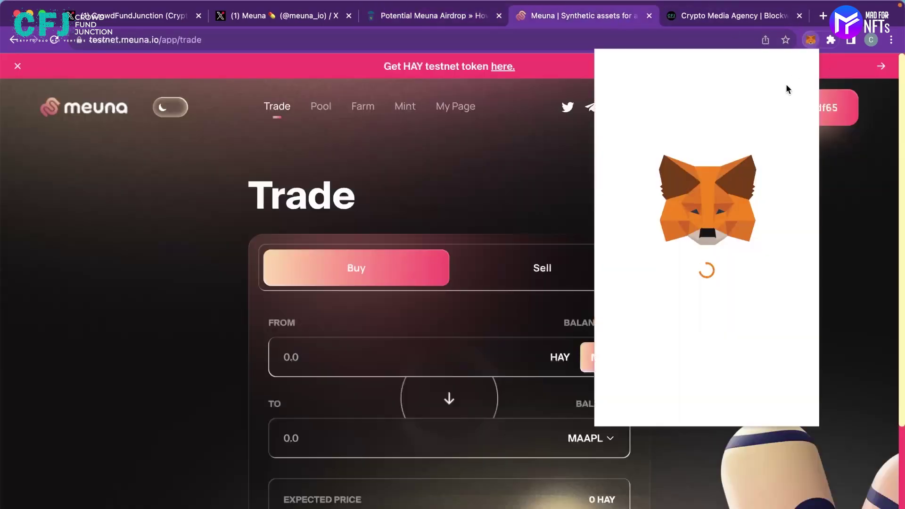
left_click(621, 69)
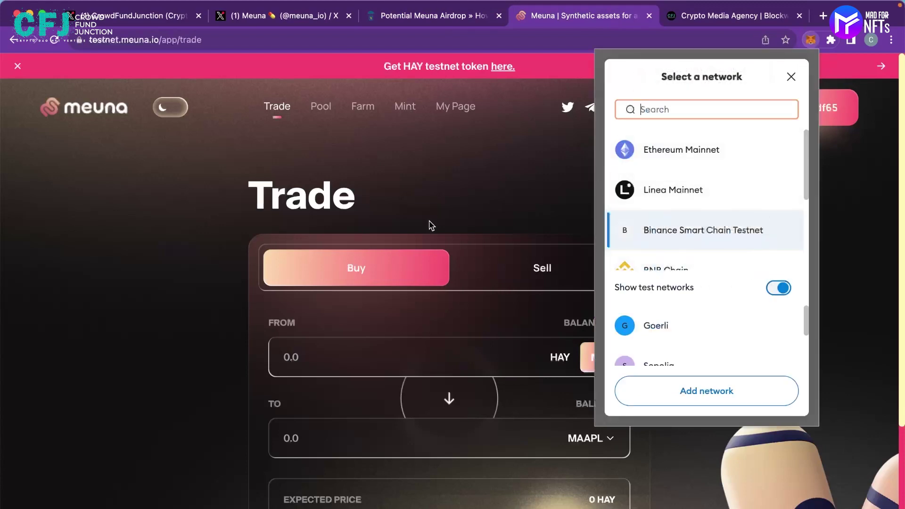
left_click(245, 242)
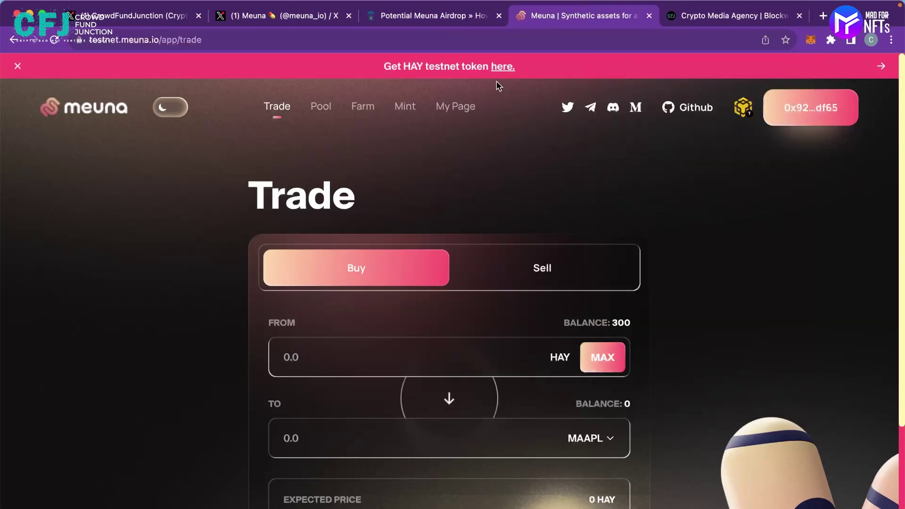
Step: Return to the guide and highlight the step about getting testnet tokens
left_click(425, 17)
scroll(470, 229, "down", 1)
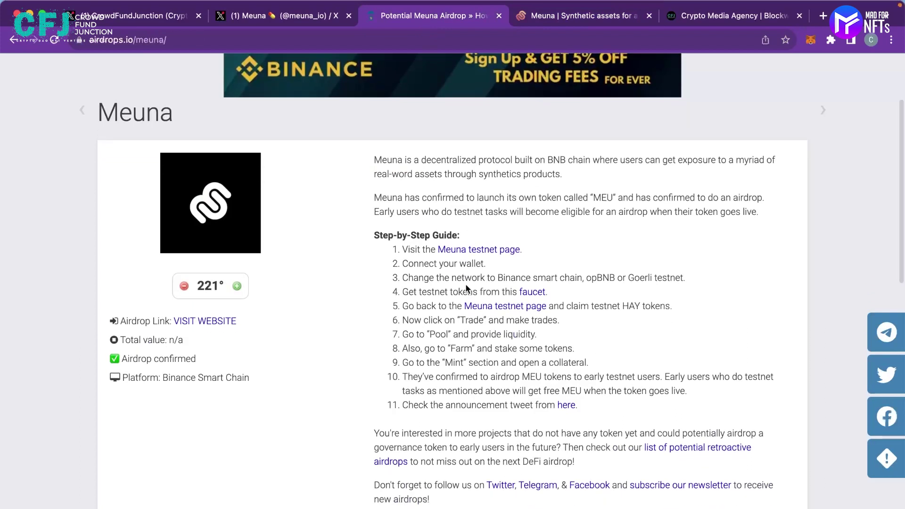
left_click_drag(402, 291, 553, 287)
left_click(555, 287)
left_click(536, 292)
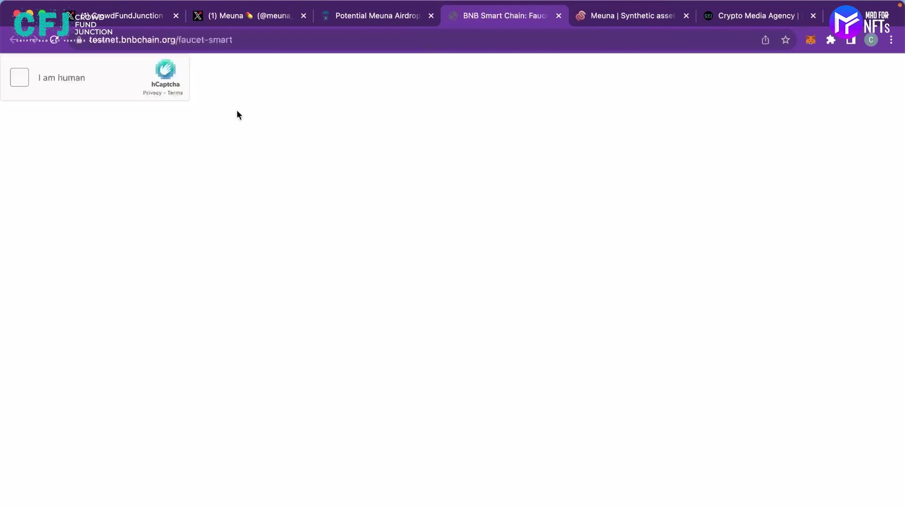
left_click(19, 77)
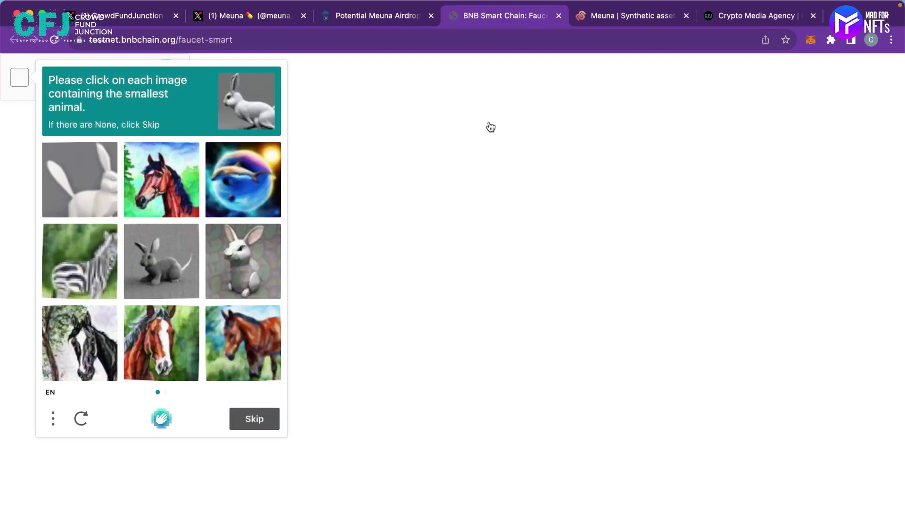
left_click(559, 15)
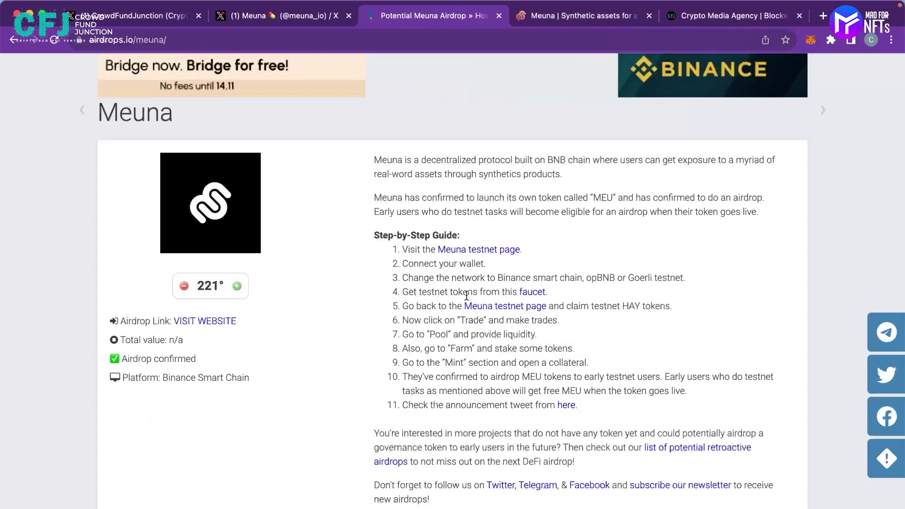
Step: Check the 300 HAY balance on the Trade page, then review the guide's Meuna testnet page step
left_click(584, 14)
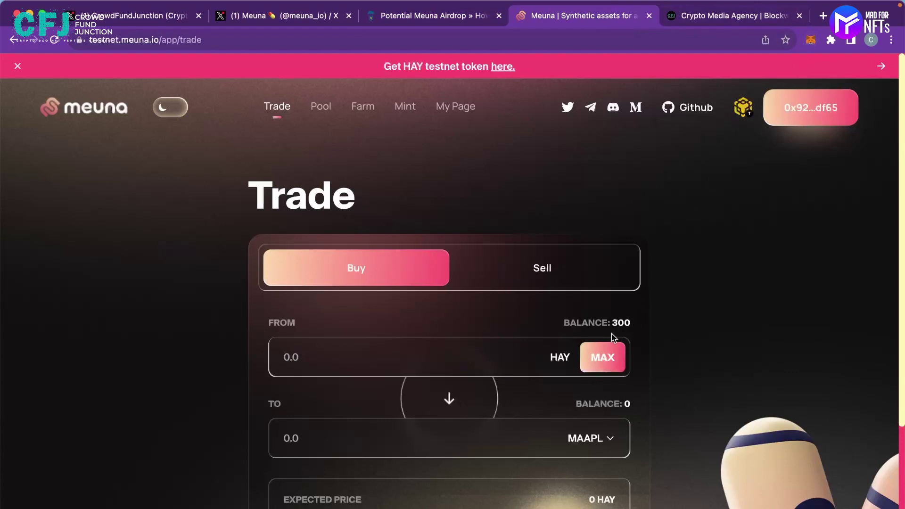
left_click_drag(608, 326, 666, 329)
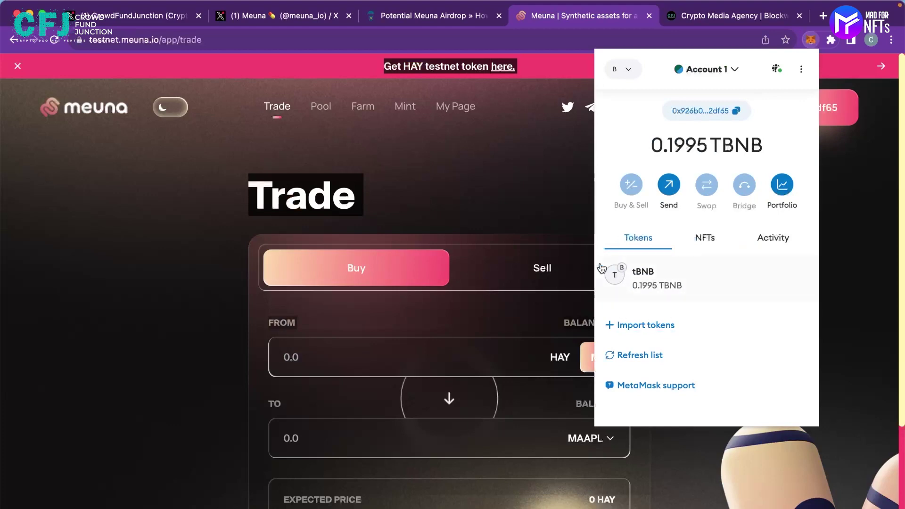
left_click(548, 198)
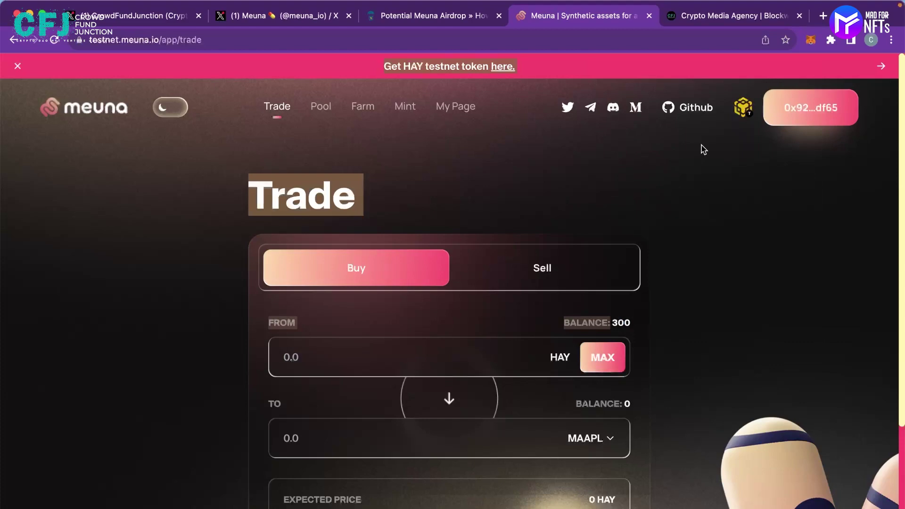
left_click(531, 182)
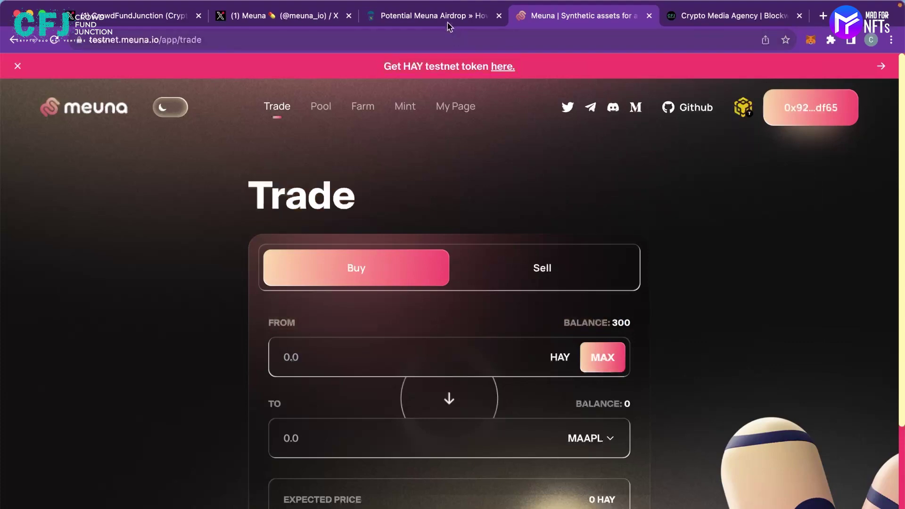
left_click(447, 24)
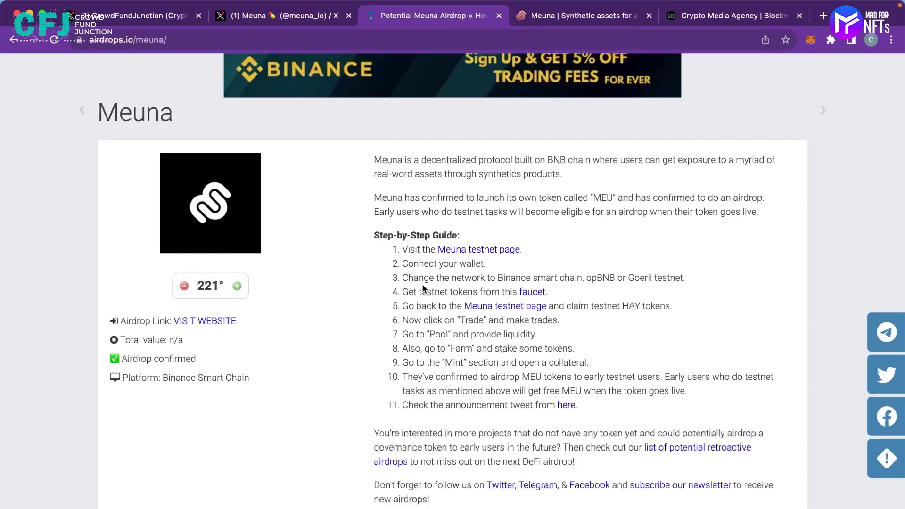
left_click_drag(455, 312, 588, 308)
Step: Request HAY testnet tokens from the faucet page, confirm in MetaMask, and check the wallet's tokens
left_click(588, 308)
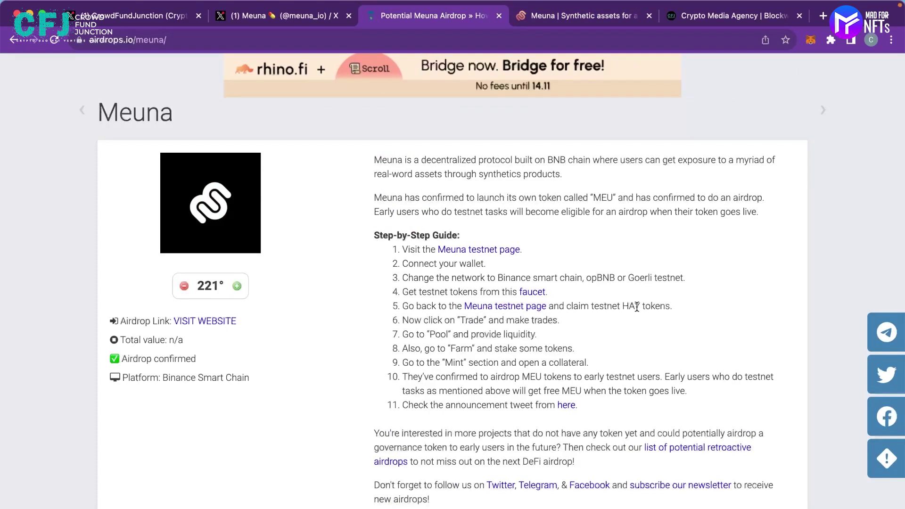
left_click(596, 15)
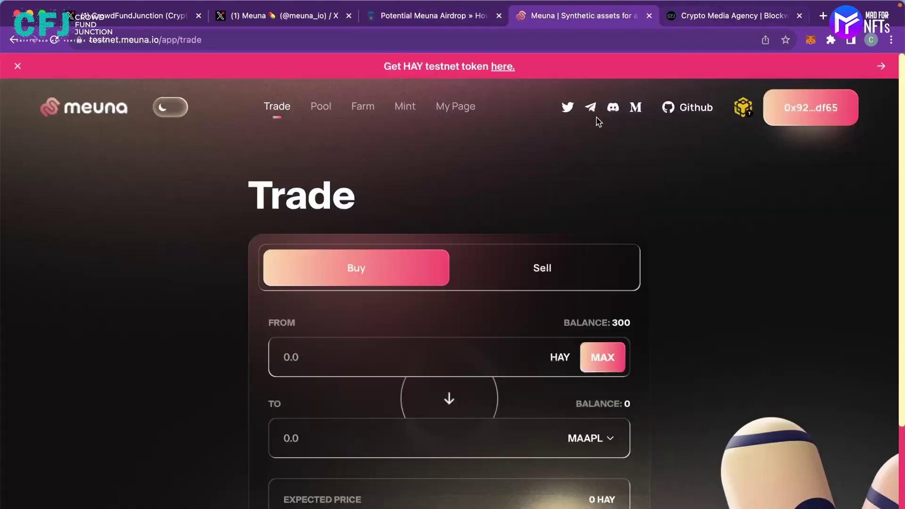
left_click(501, 68)
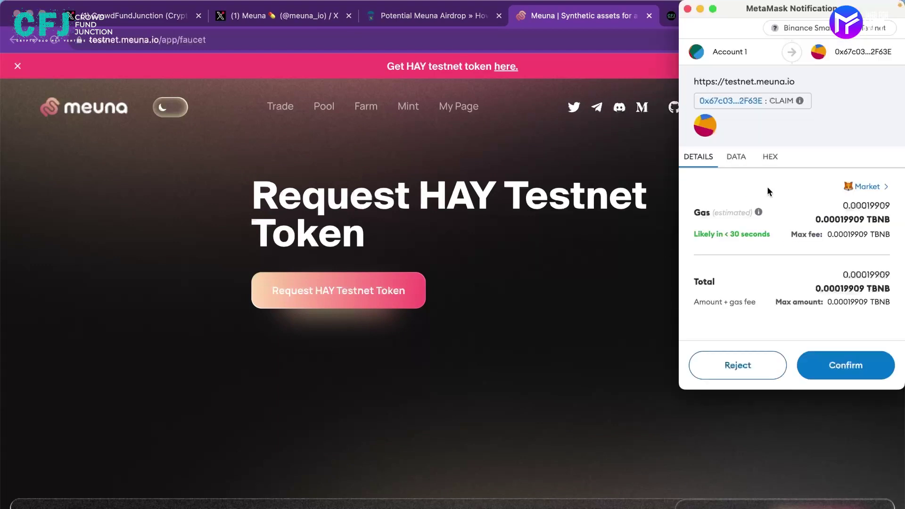
left_click(840, 364)
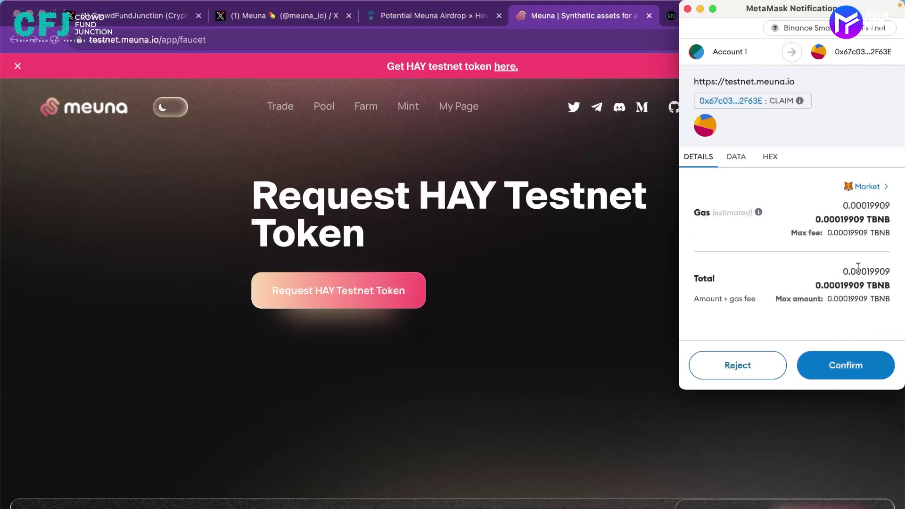
left_click(846, 375)
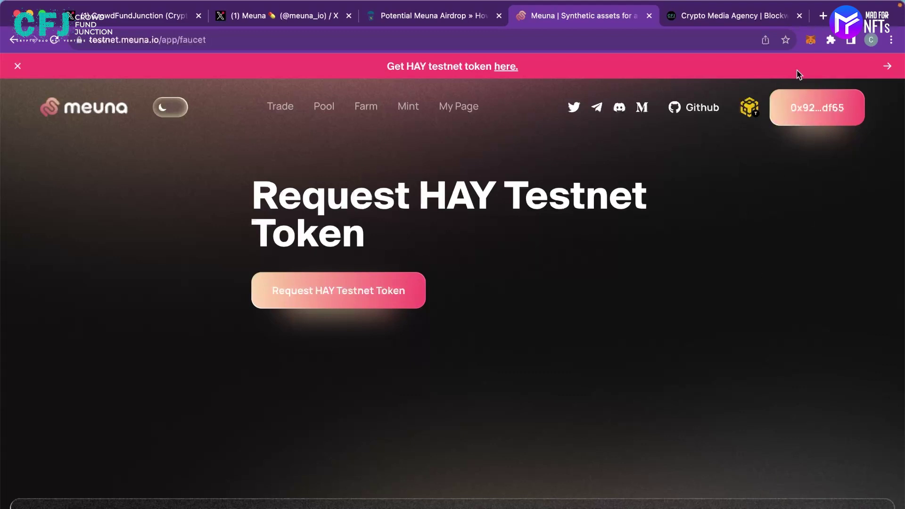
left_click(812, 41)
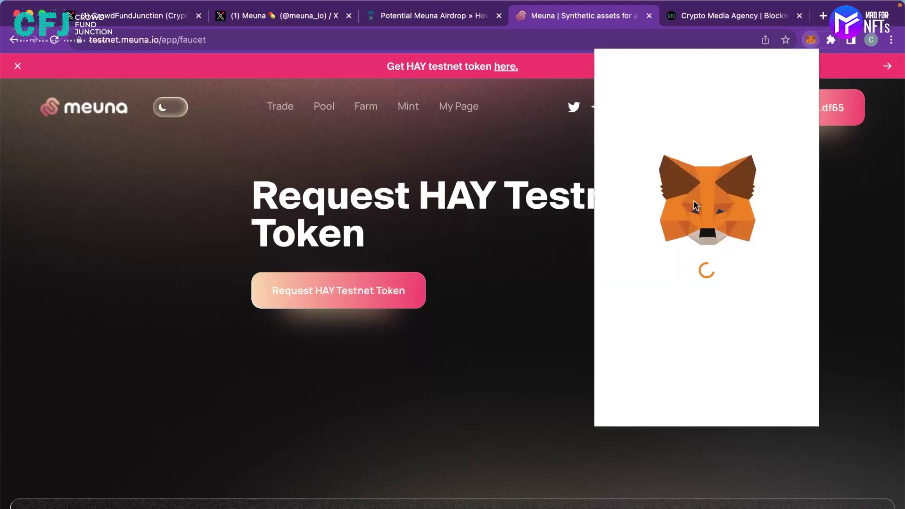
left_click(639, 237)
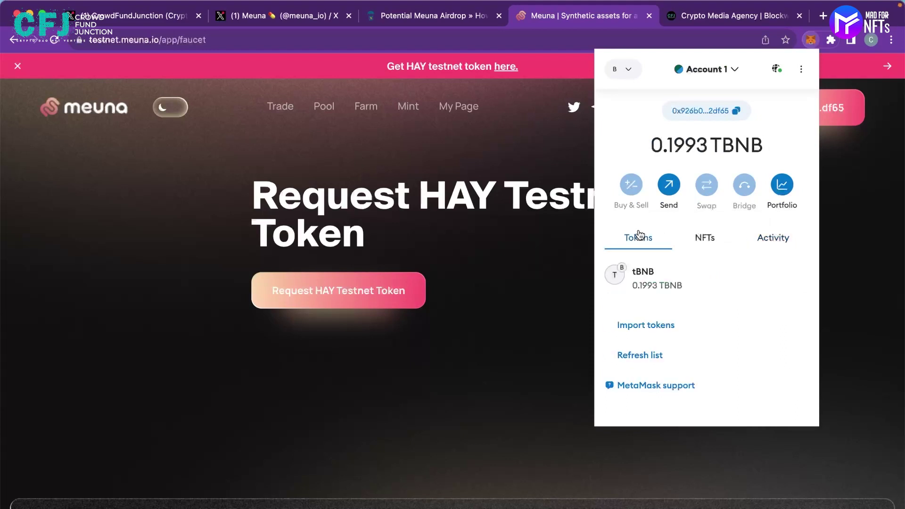
Step: Close the wallet overview and go to the meuna.io home page
left_click(489, 161)
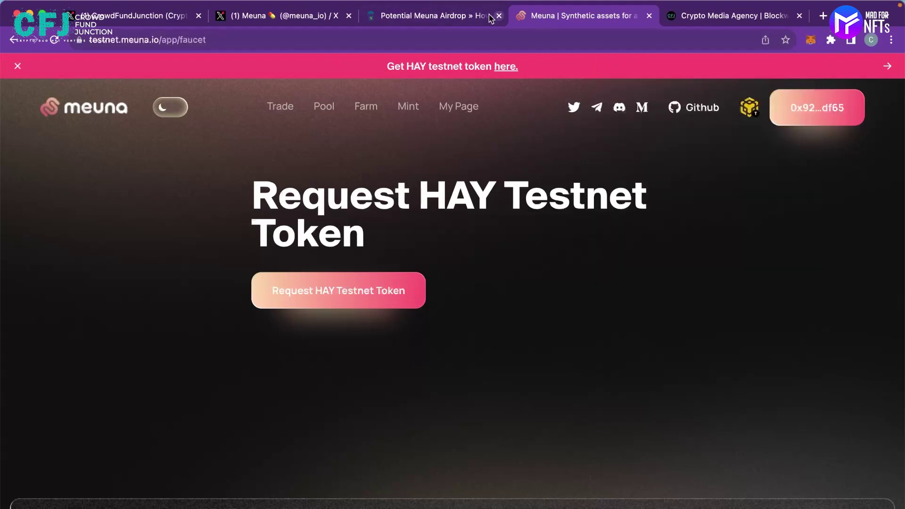
left_click(439, 16)
left_click(552, 17)
left_click(88, 121)
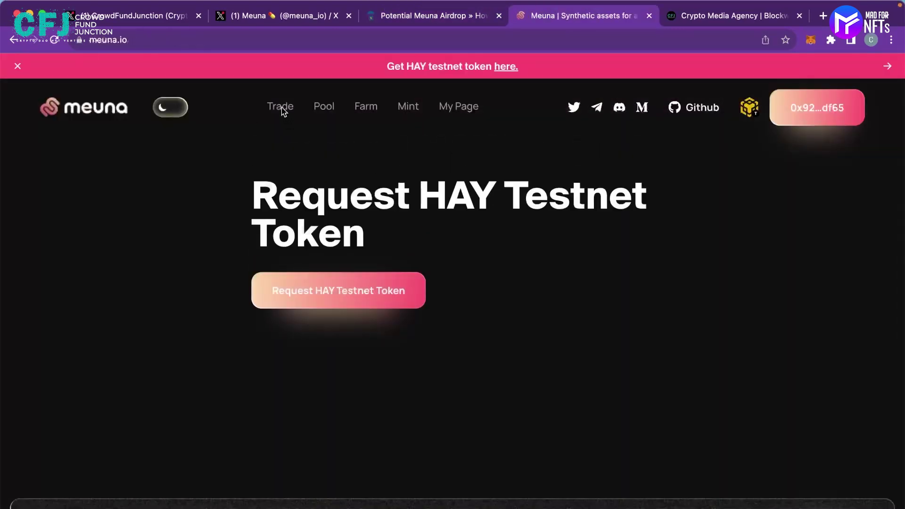
Step: Review the guide's claim HAY, Trade, Pool, Farm and Mint steps
left_click(410, 16)
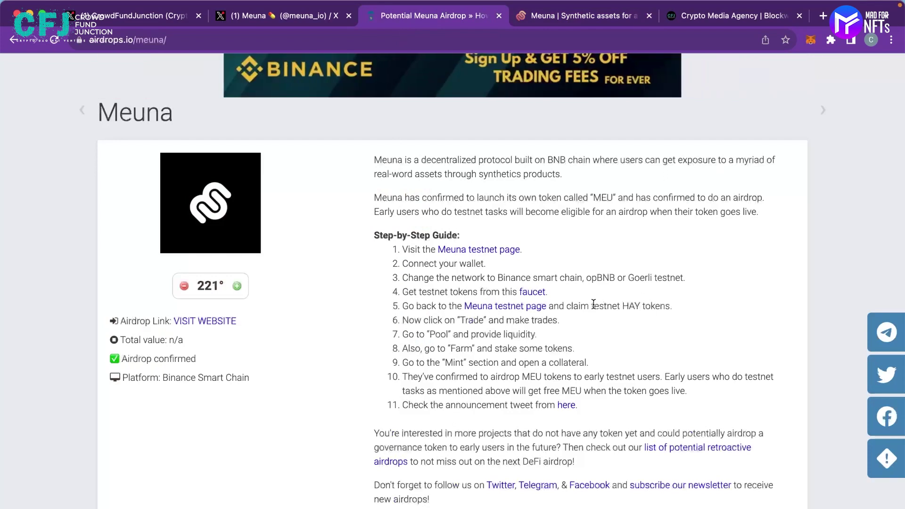
left_click_drag(593, 304, 676, 306)
left_click(675, 306)
left_click_drag(458, 318, 488, 321)
left_click_drag(424, 336, 554, 335)
left_click(554, 335)
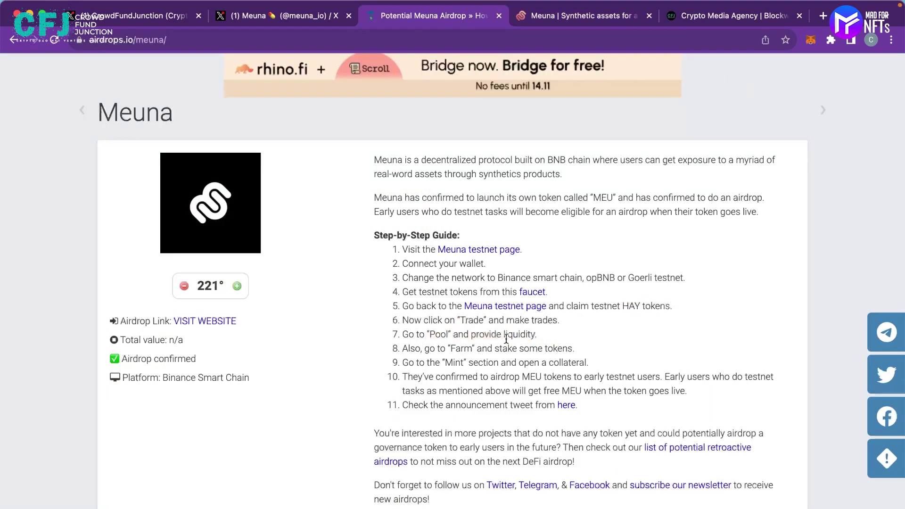
left_click_drag(448, 345, 564, 346)
left_click(544, 347)
left_click_drag(450, 357, 509, 363)
left_click(597, 372)
Step: Launch the Meuna app and enter 100 HAY to buy MAAPL, quoted at 0.344778 MAAPL
left_click(598, 25)
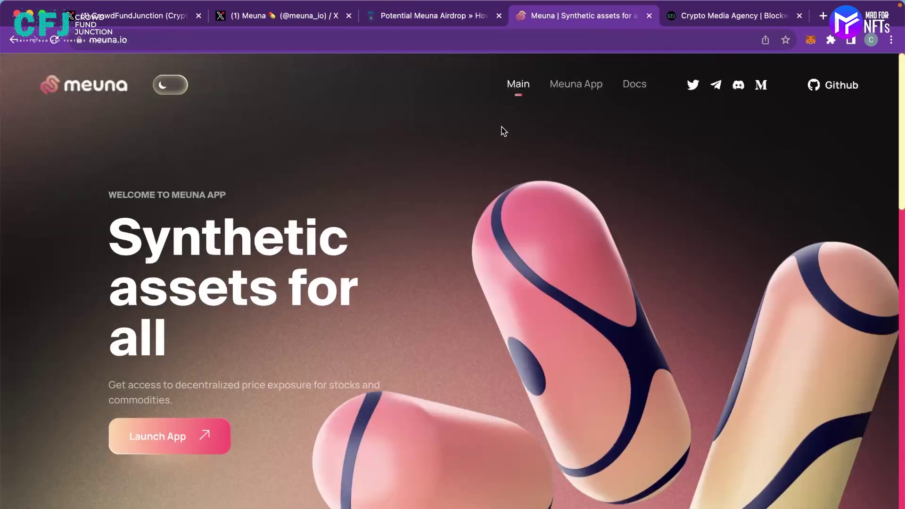
left_click(172, 435)
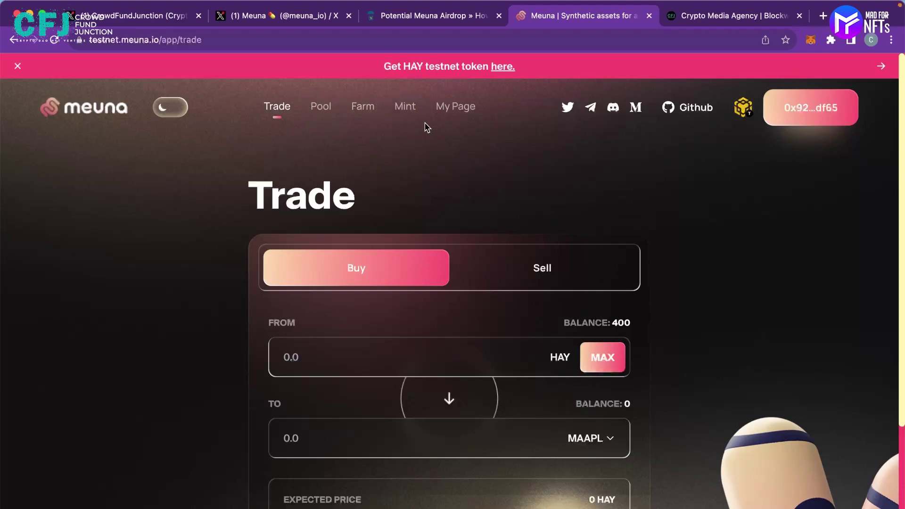
scroll(545, 226, "down", 2)
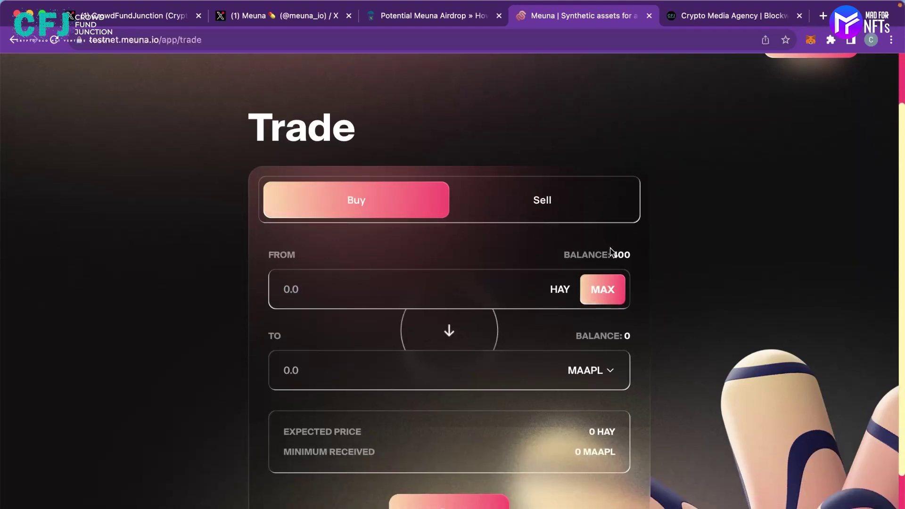
left_click(423, 282)
type("100")
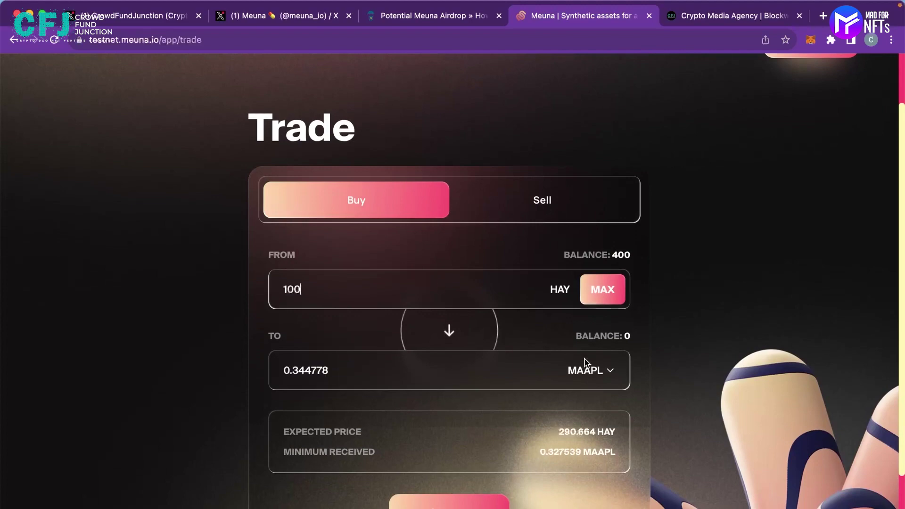
scroll(593, 371, "down", 2)
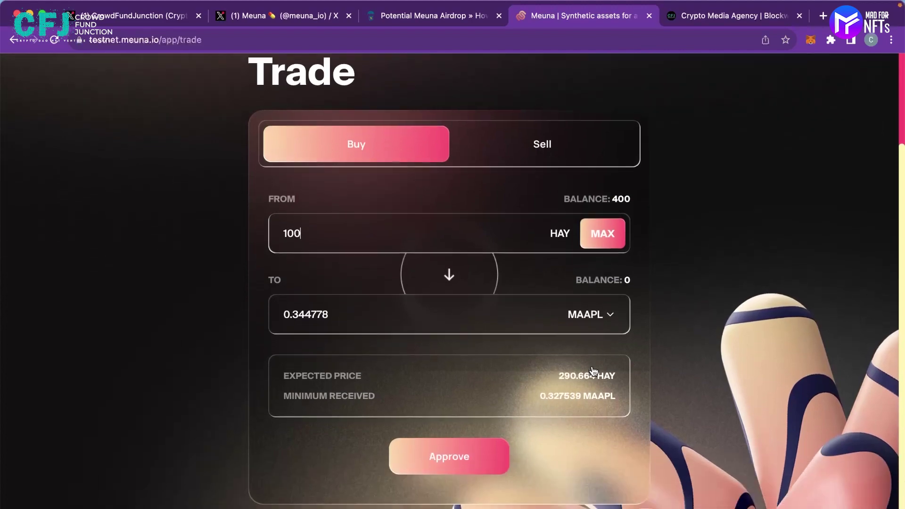
Step: Approve HAY spending in MetaMask for the 100 HAY to MAAPL trade
left_click(421, 468)
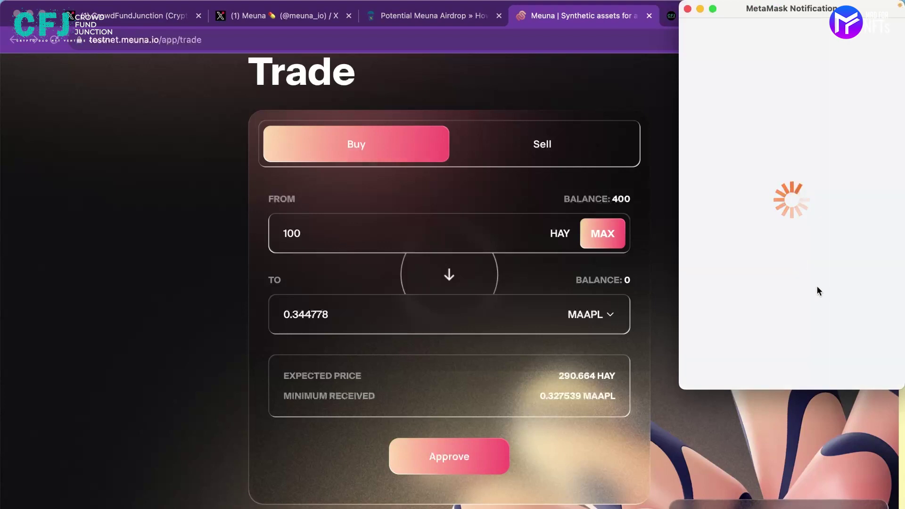
scroll(827, 305, "down", 2)
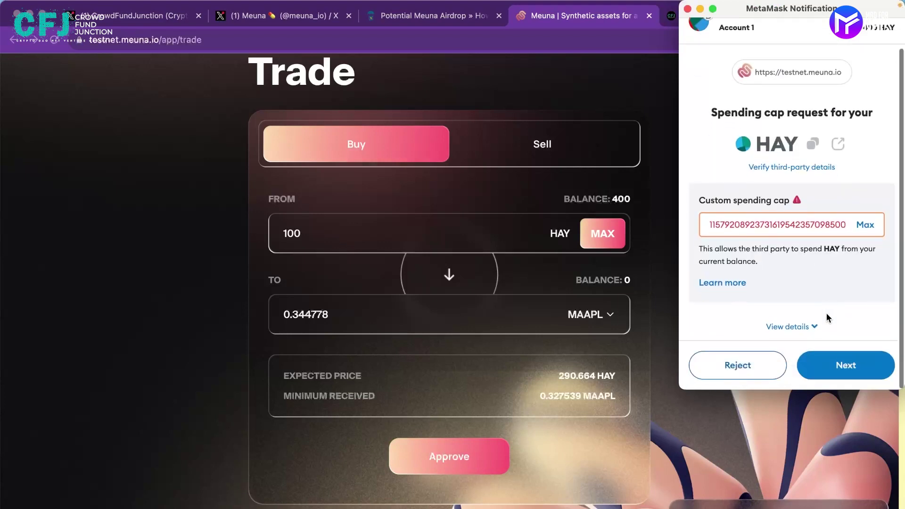
left_click(833, 372)
left_click(833, 375)
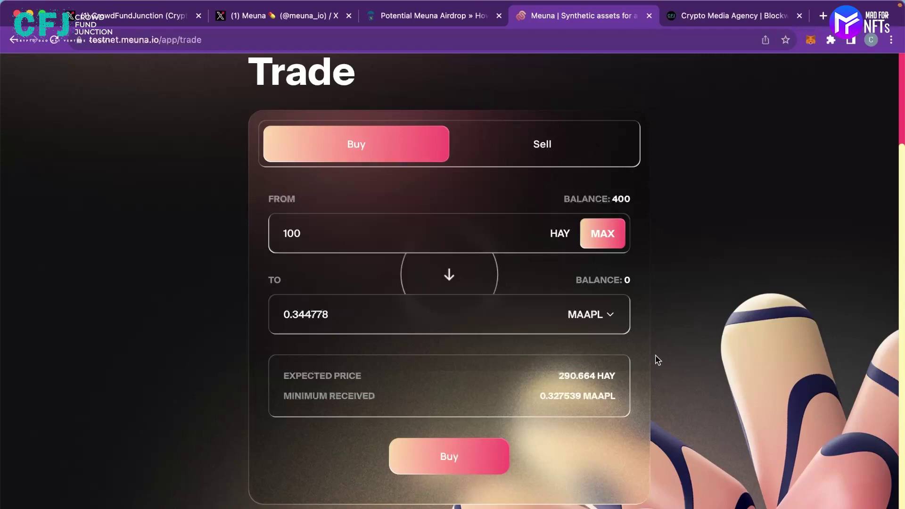
scroll(597, 351, "up", 1)
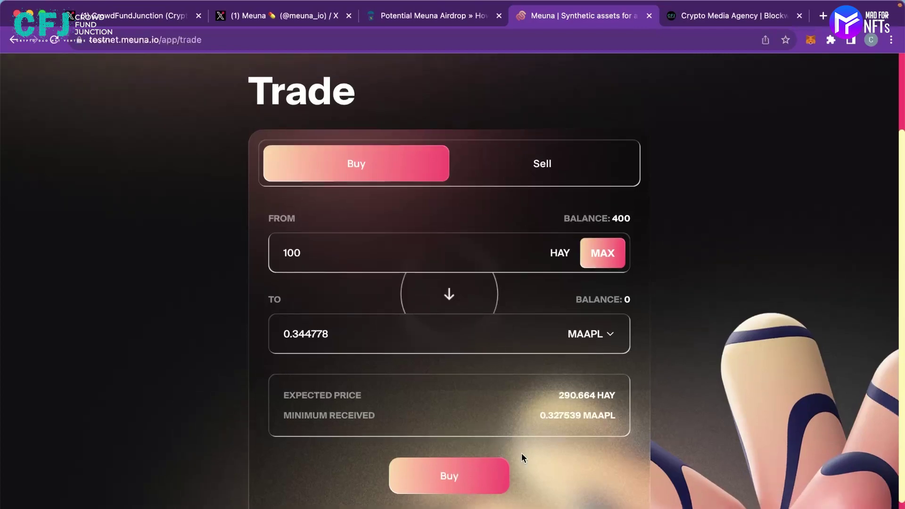
scroll(461, 278, "up", 3)
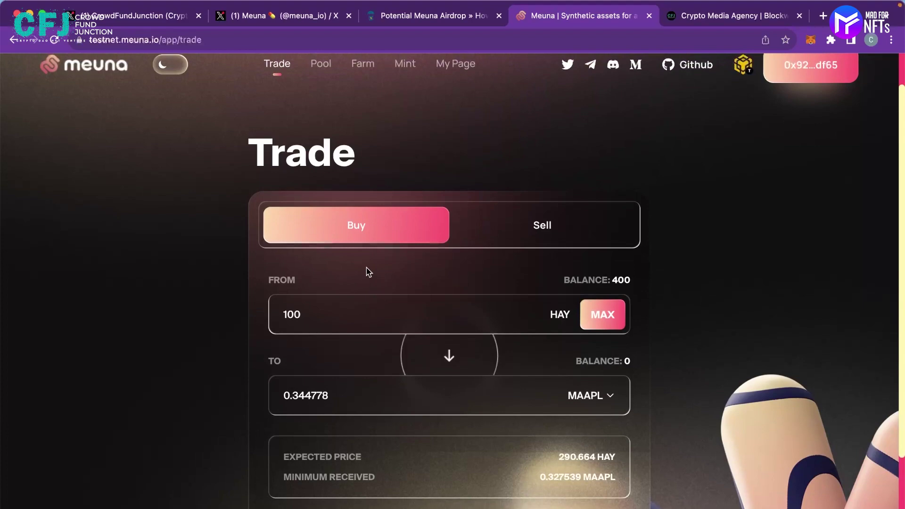
Step: Browse the Pool section, briefly switching back to Trade and returning
scroll(368, 272, "up", 2)
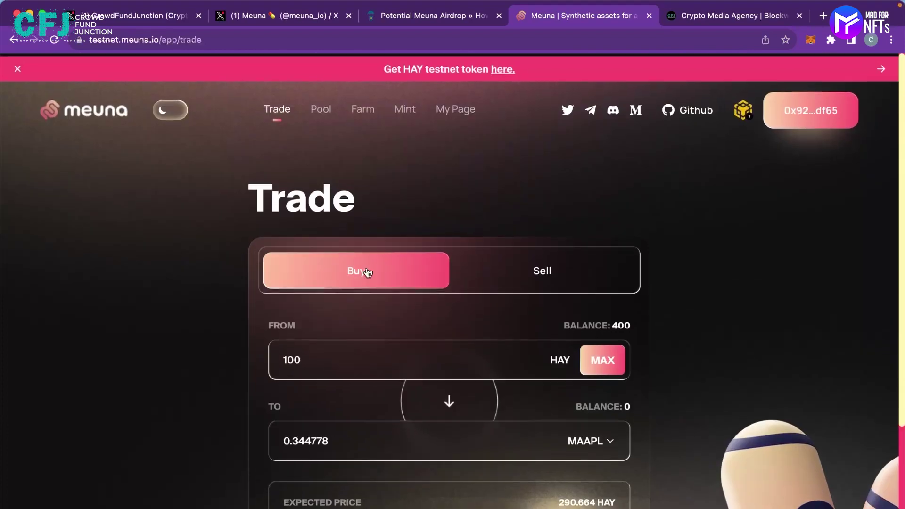
left_click(322, 118)
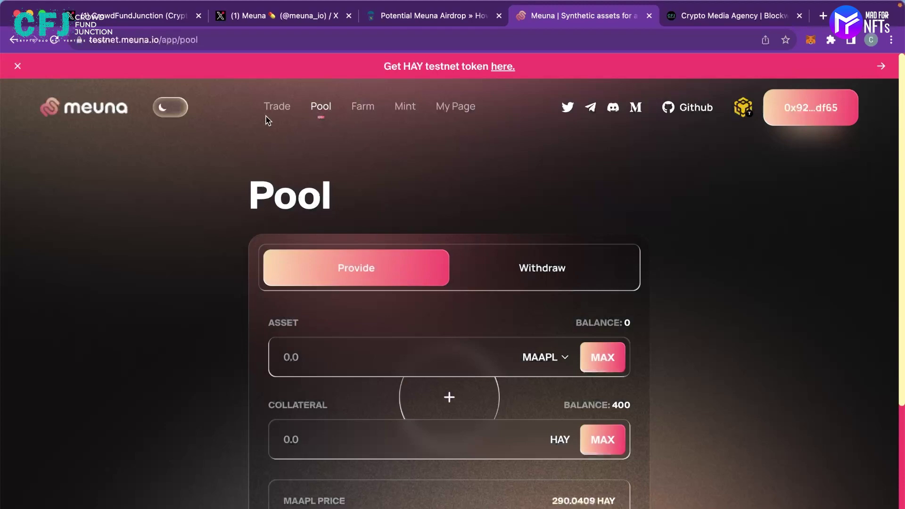
left_click(280, 115)
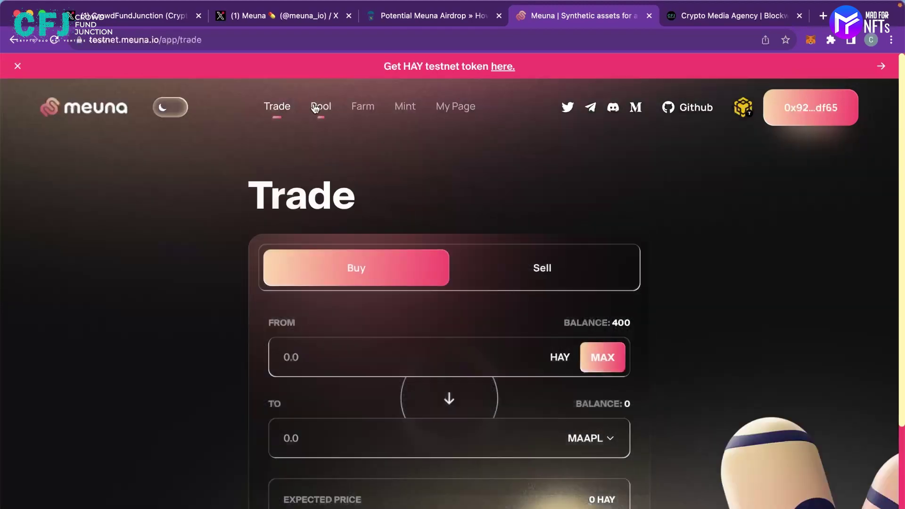
left_click(319, 108)
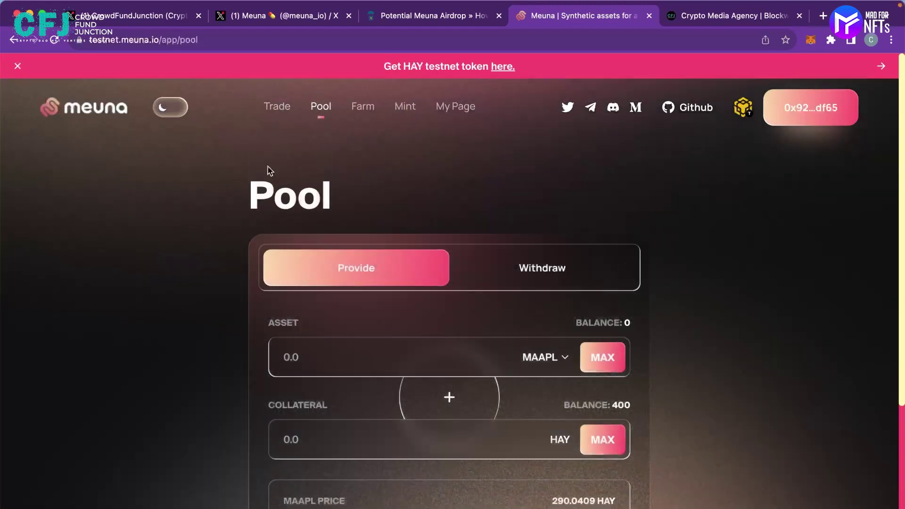
Step: Open the Farm page, scan the ticker table, and open the MAAPL long farm
left_click(361, 110)
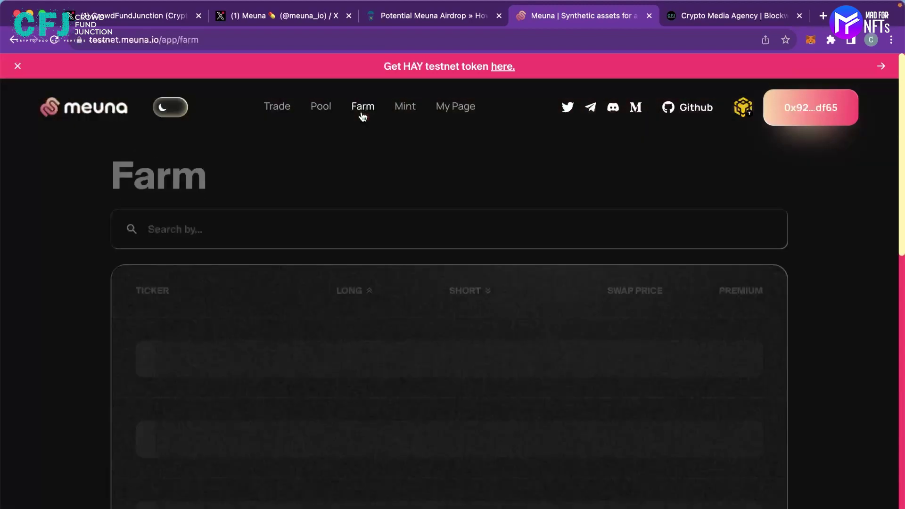
scroll(558, 190, "down", 2)
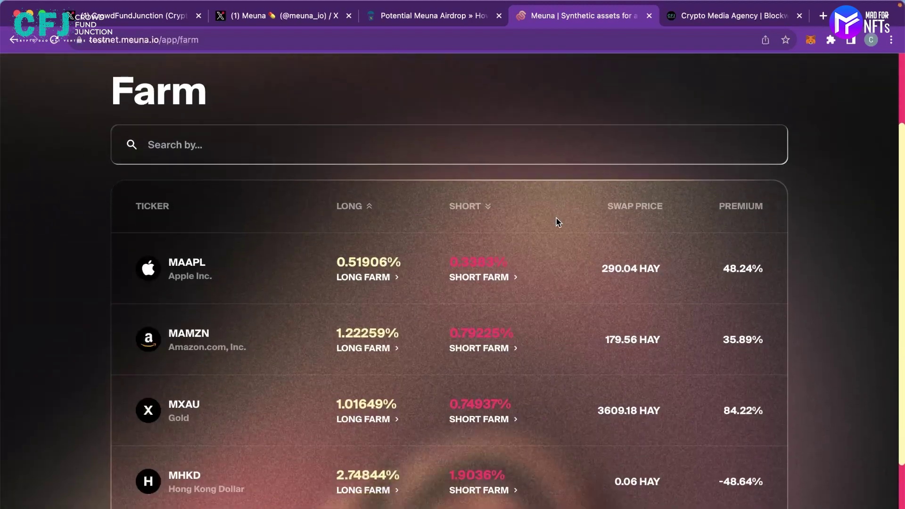
scroll(495, 270, "down", 3)
scroll(495, 270, "up", 2)
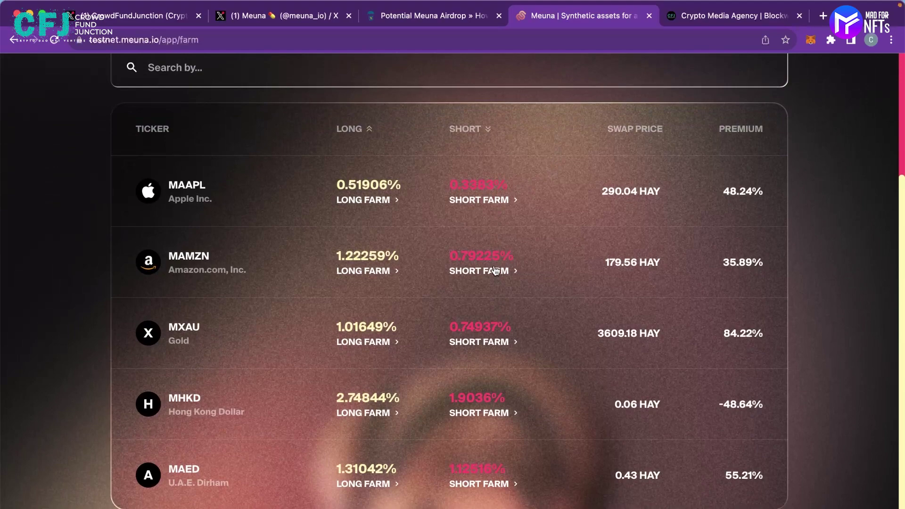
scroll(481, 449, "up", 2)
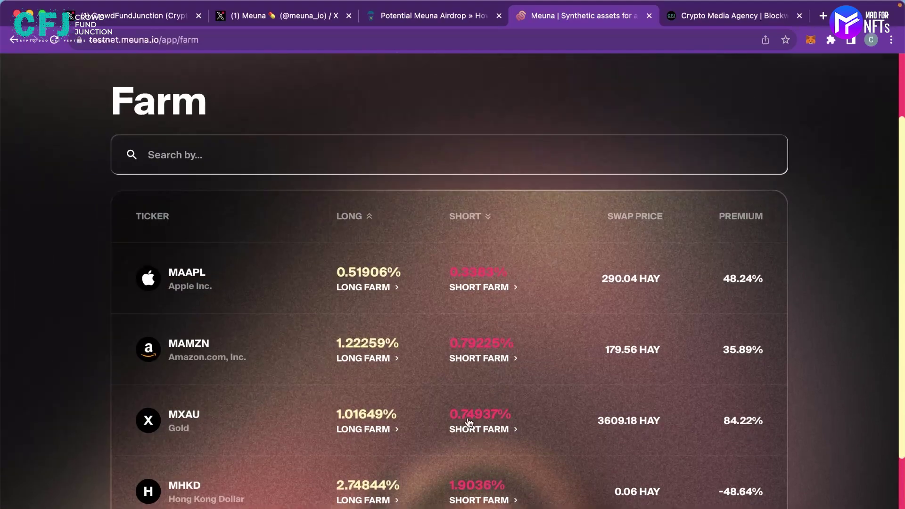
left_click(355, 286)
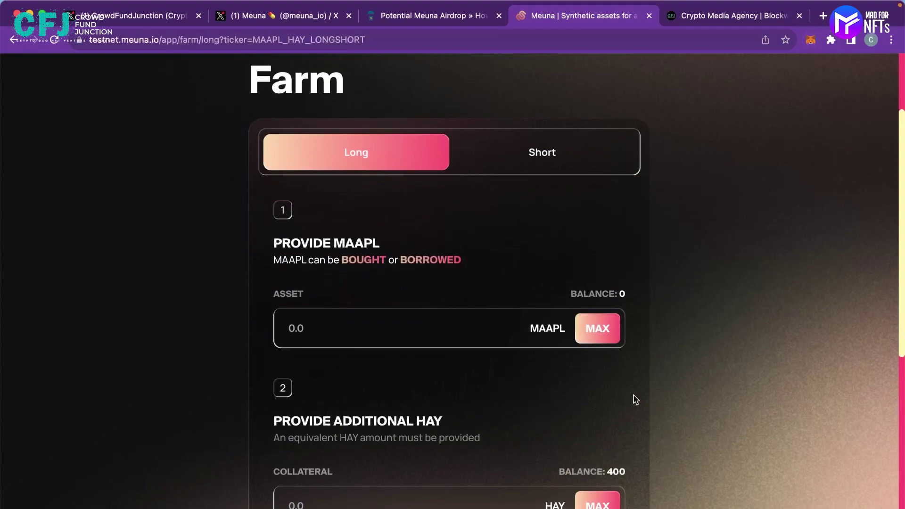
scroll(385, 87, "up", 2)
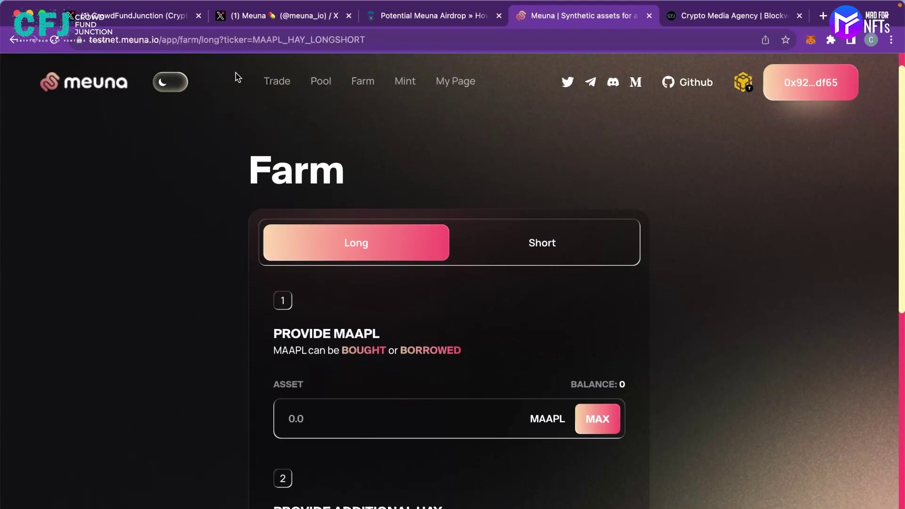
Step: Open the Mint page's Open form, check step 9 of the airdrops.io guide, and return to Meuna
left_click(407, 90)
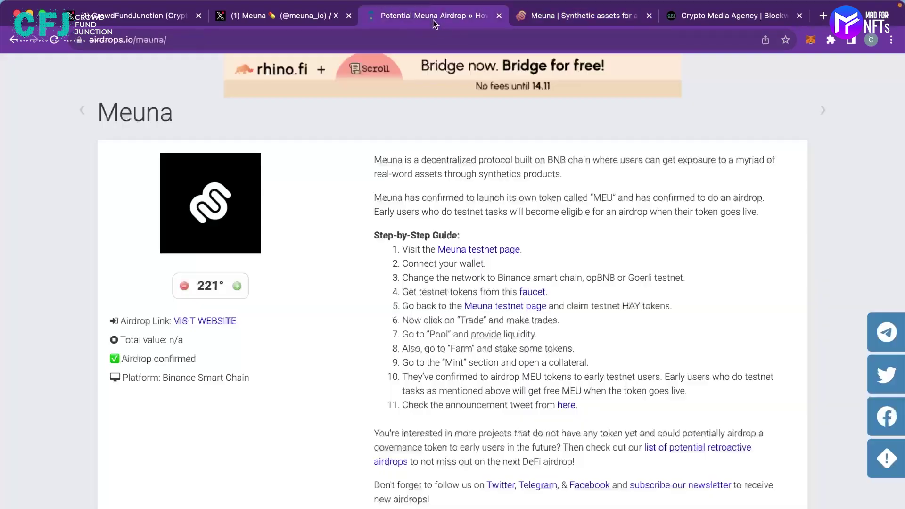
left_click(434, 23)
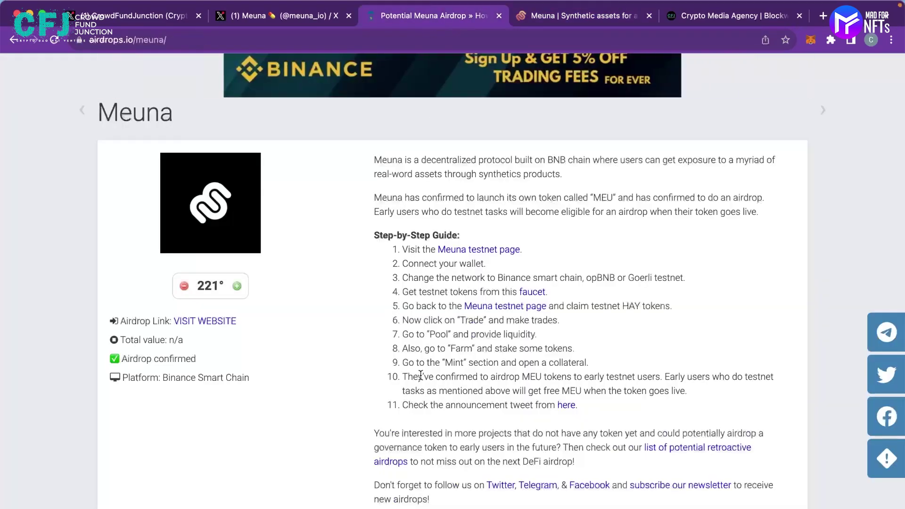
left_click_drag(434, 359, 513, 363)
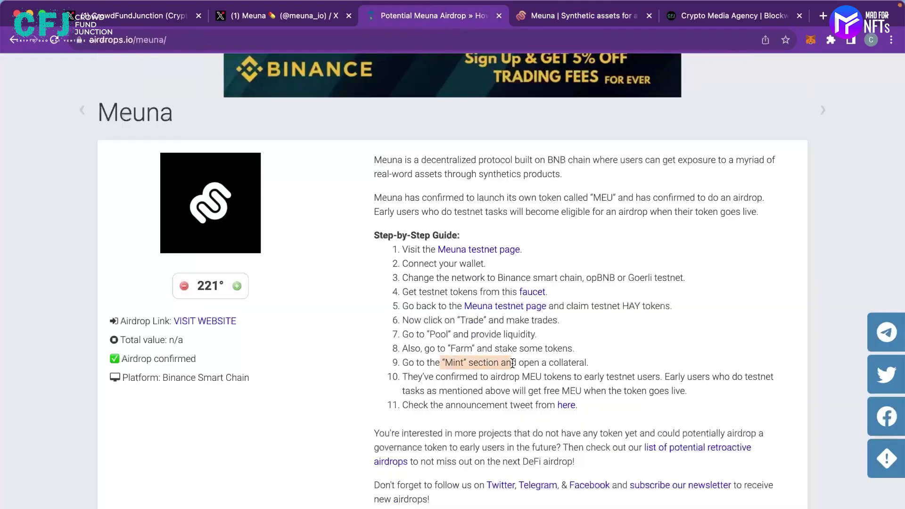
left_click(514, 363)
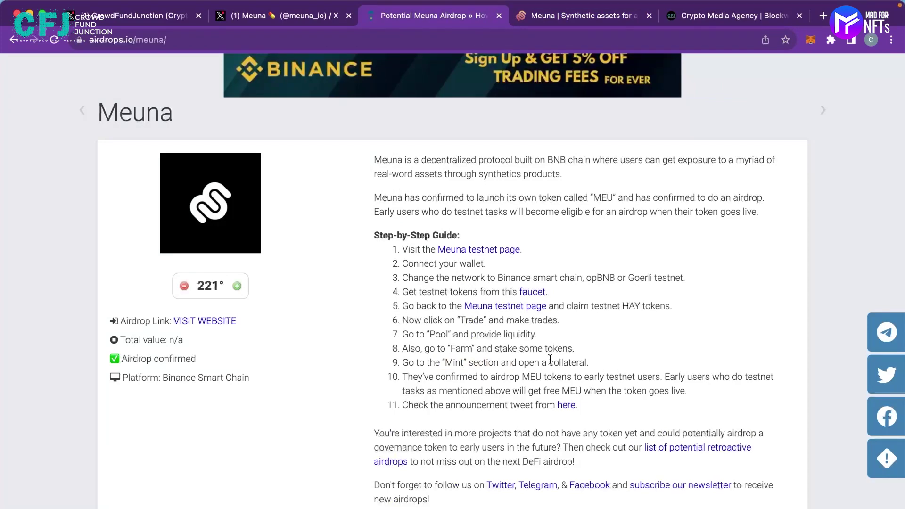
left_click(580, 19)
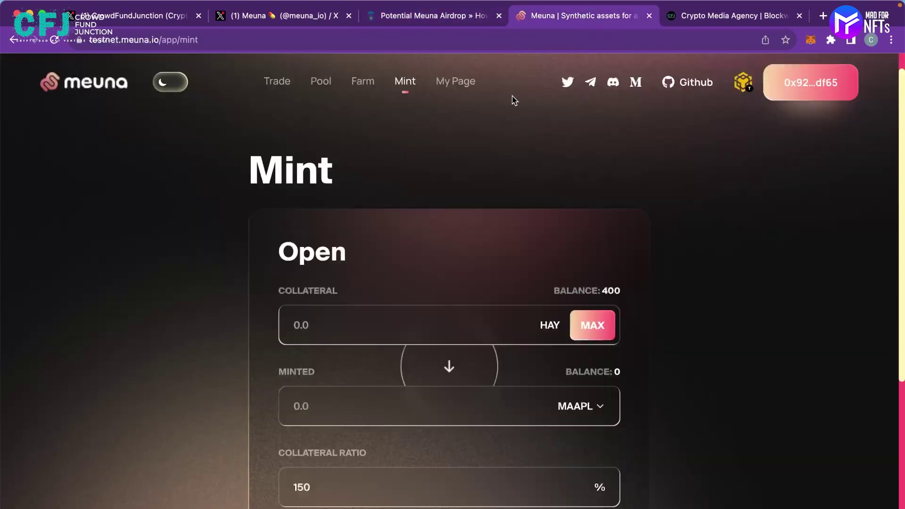
Step: Scroll through the positions listed on My Page
left_click(465, 90)
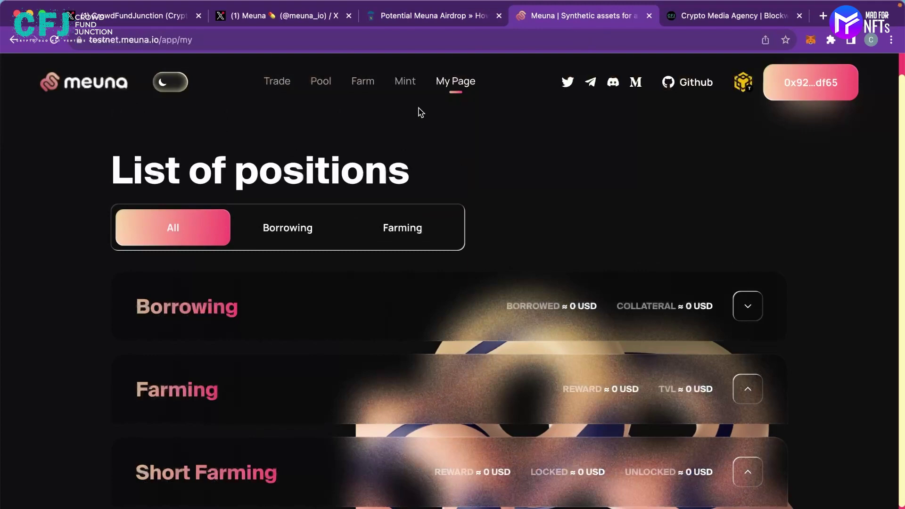
scroll(357, 143, "down", 1)
scroll(357, 143, "up", 2)
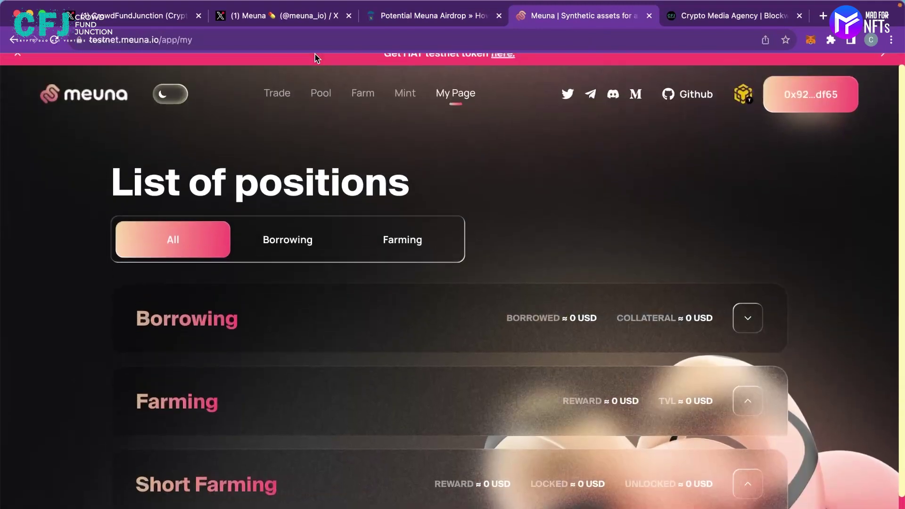
Step: Return to Trade and switch Sell then back to Buy, showing 400 HAY and 0 MAAPL
left_click(277, 96)
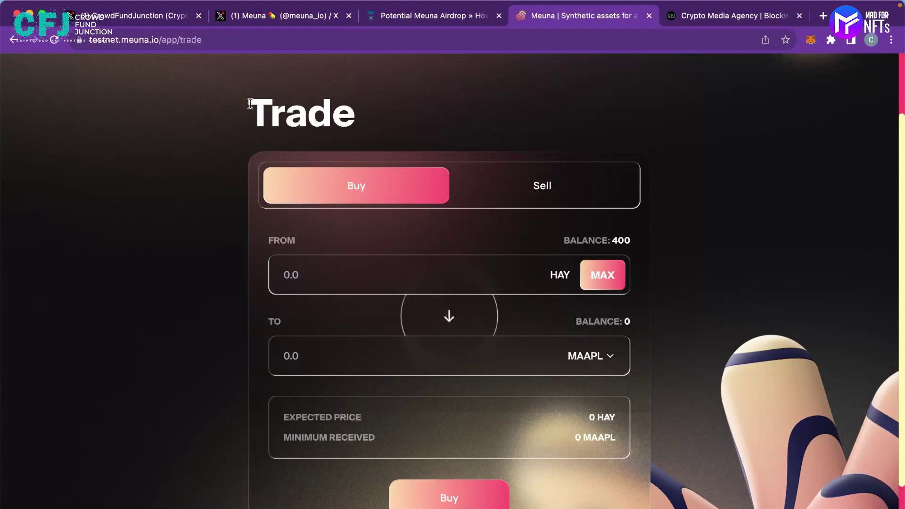
left_click_drag(251, 104, 384, 109)
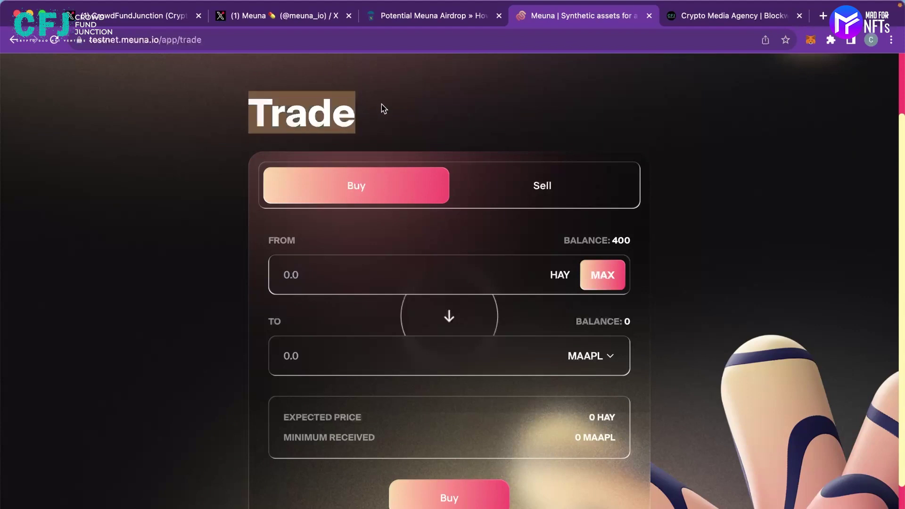
left_click(515, 185)
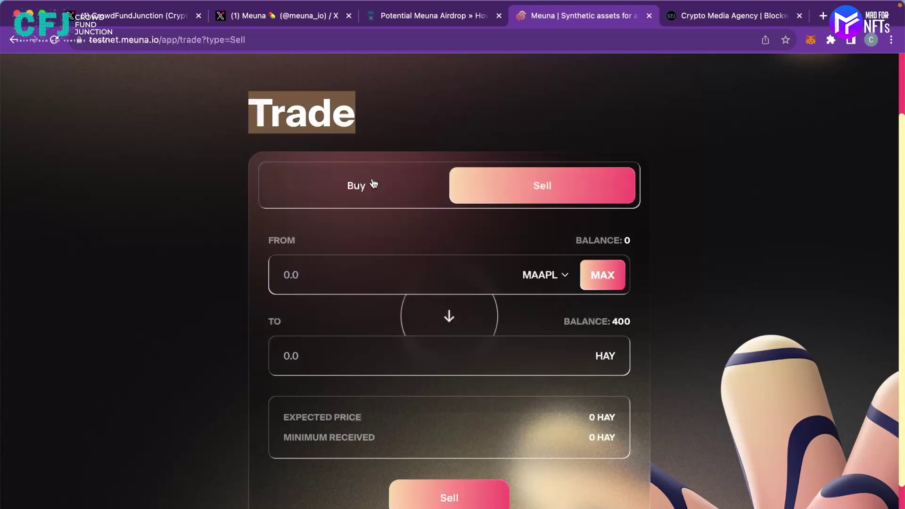
left_click(373, 184)
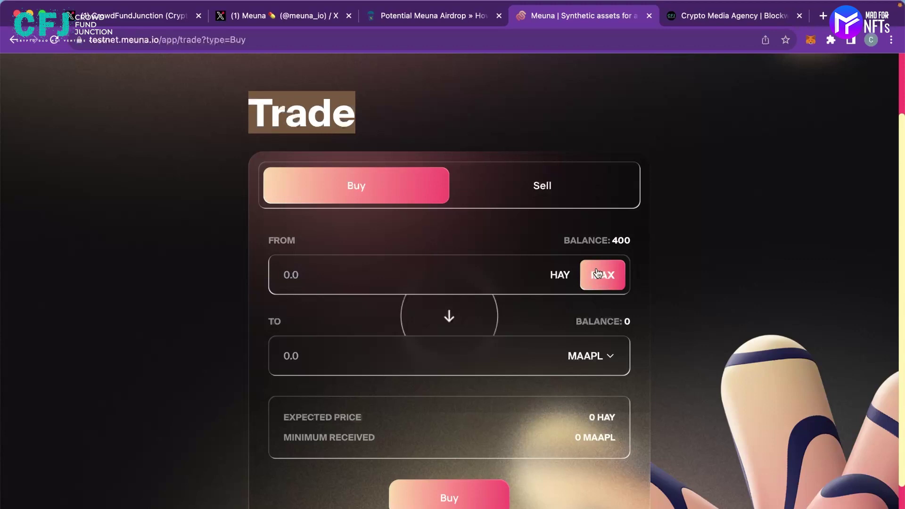
scroll(469, 237, "up", 3)
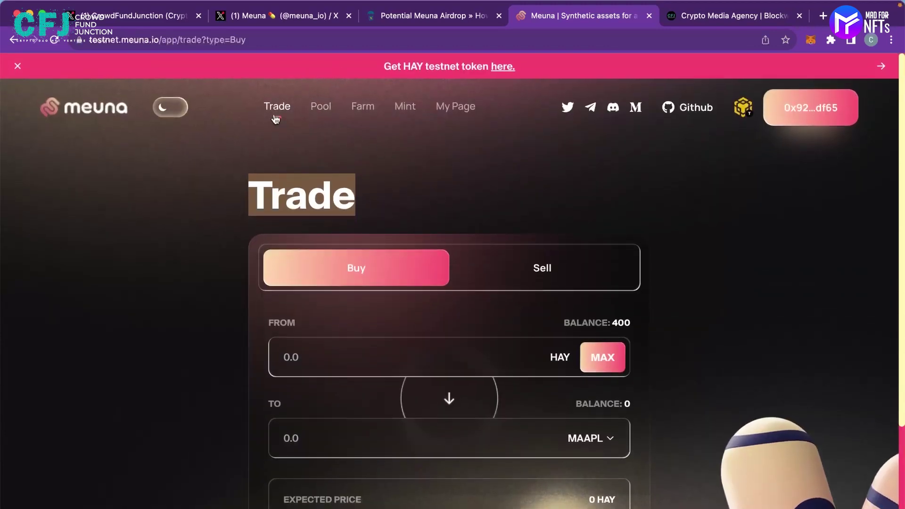